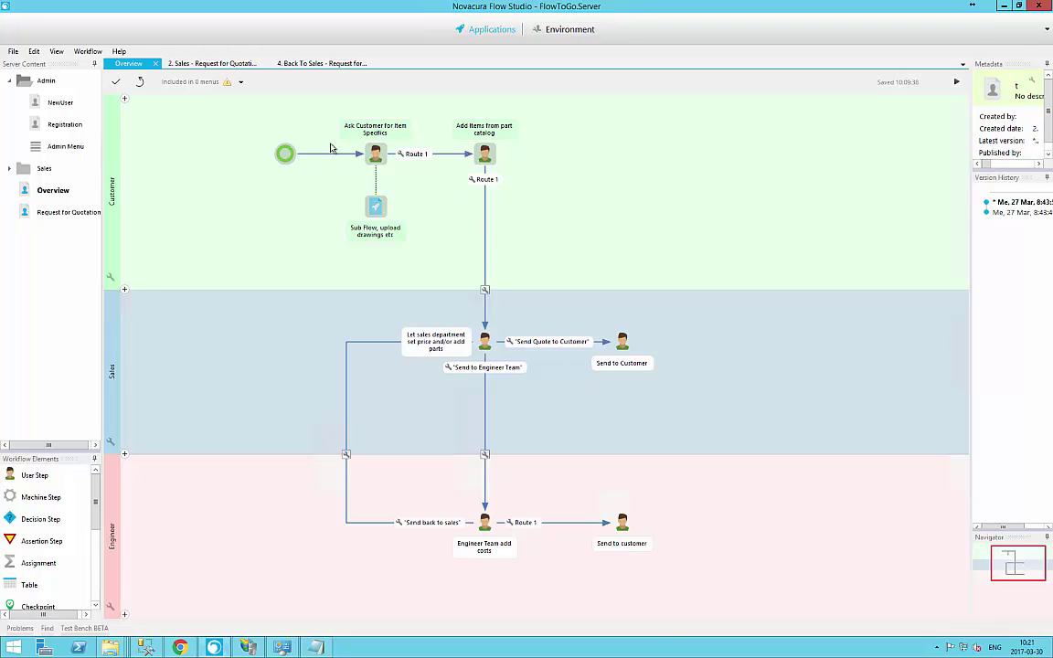
Examine the customer lane of the Overview workflow, including the contents of the drawings upload sub flow
click(360, 154)
mouse_move(363, 154)
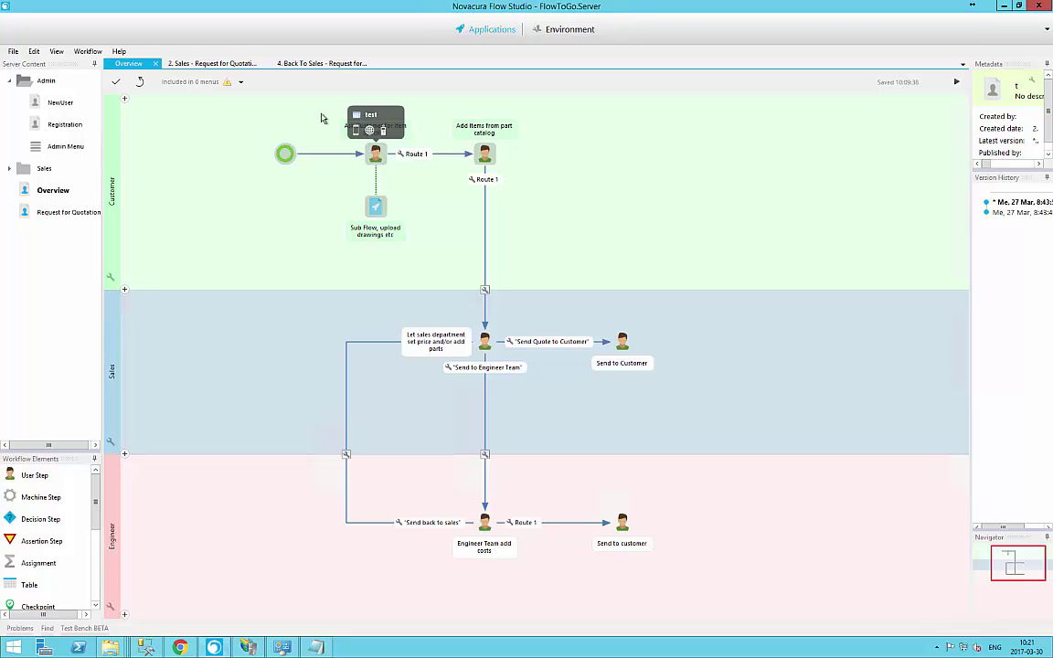
double_click(374, 209)
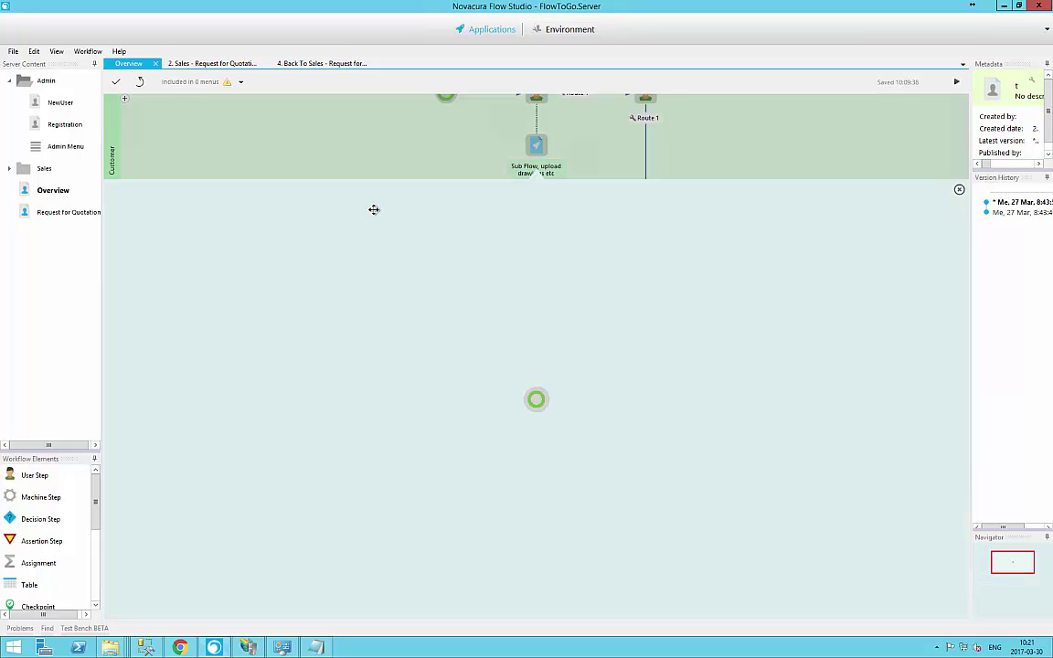
click(959, 190)
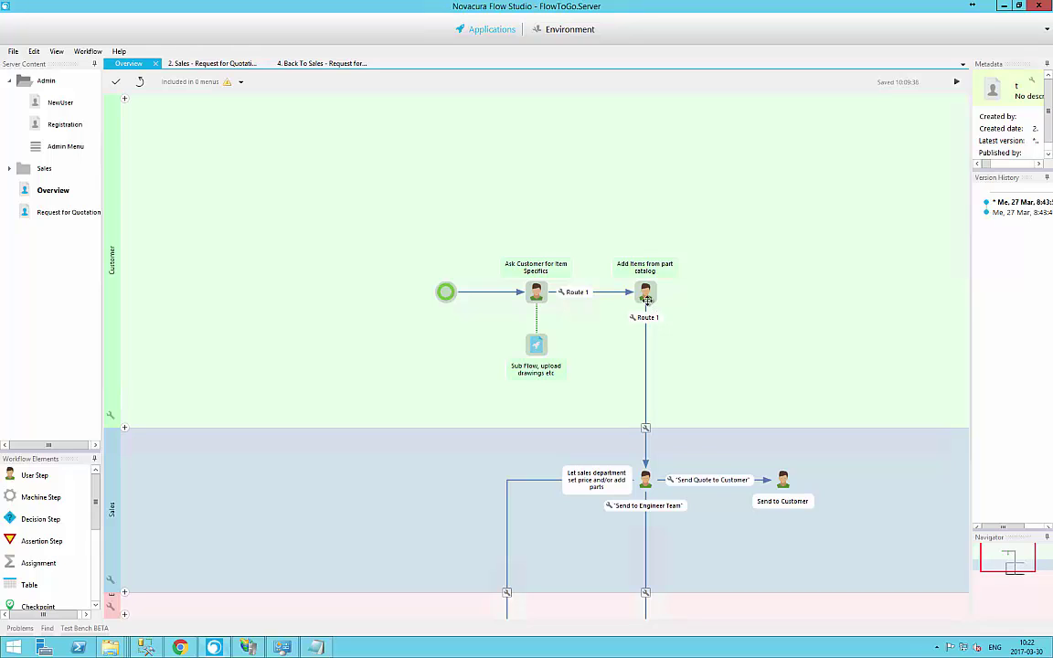
drag(759, 360, 643, 264)
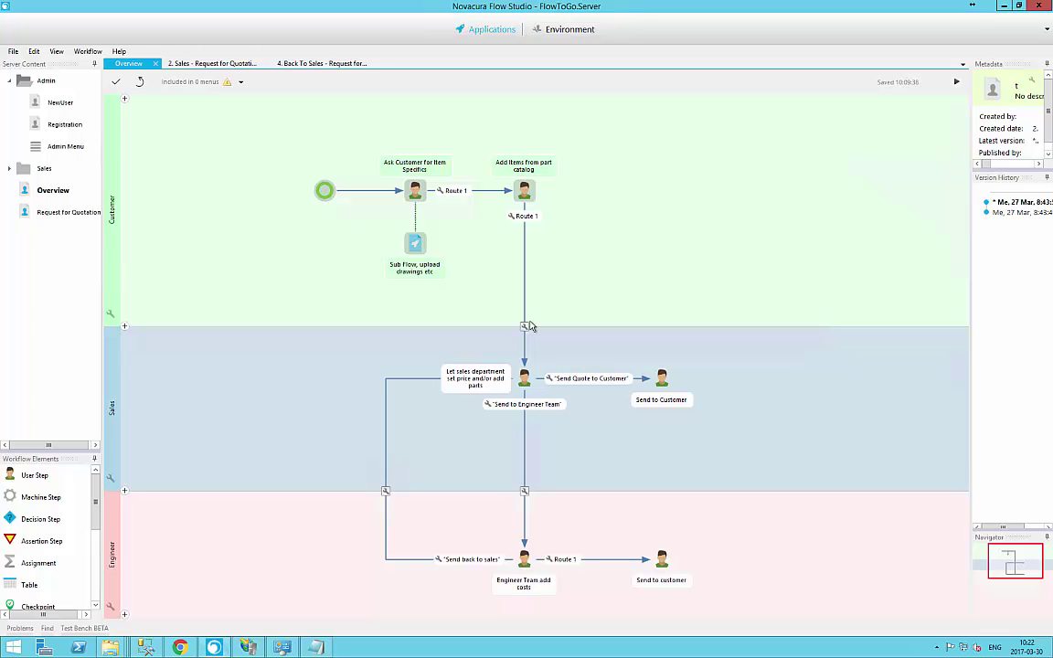
Examine the sales department step in the Overview workflow and its routes to and from the customer and engineer team
click(522, 380)
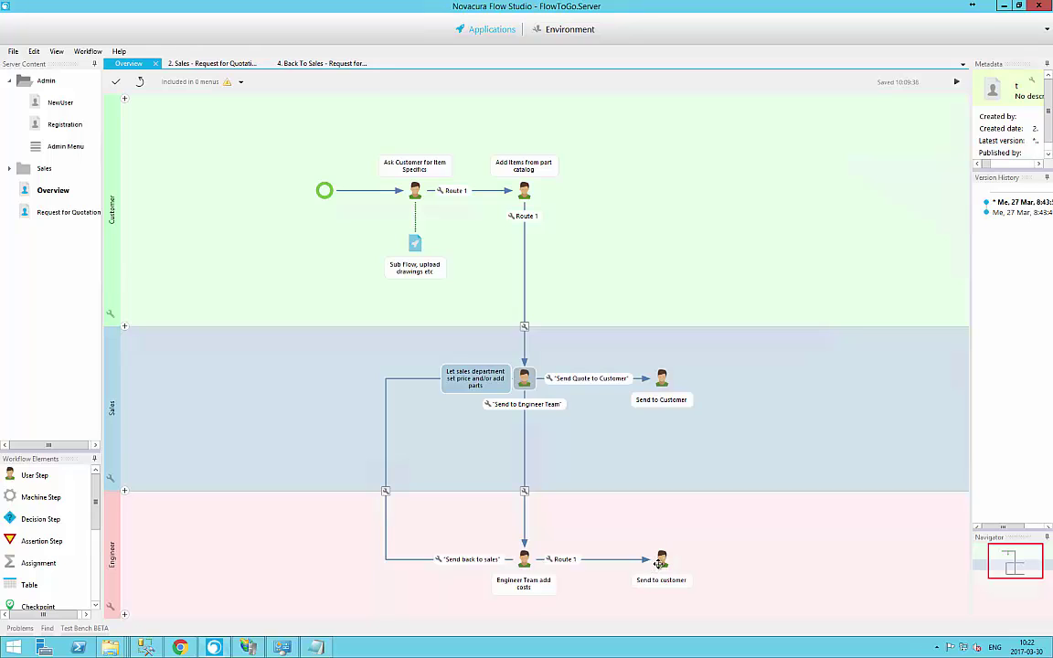
click(435, 377)
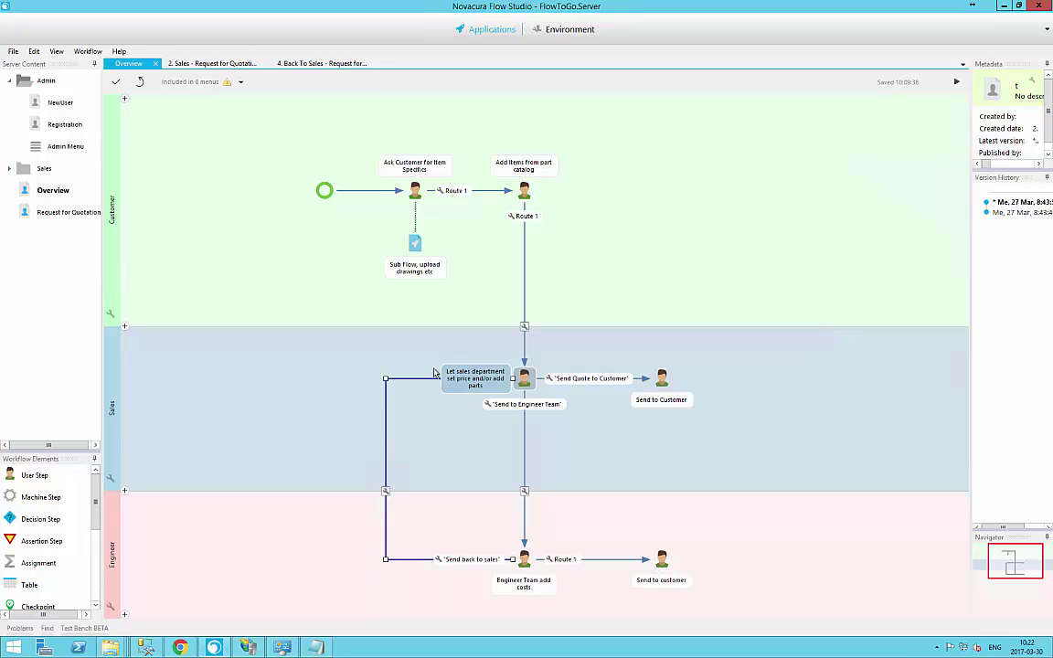
click(526, 376)
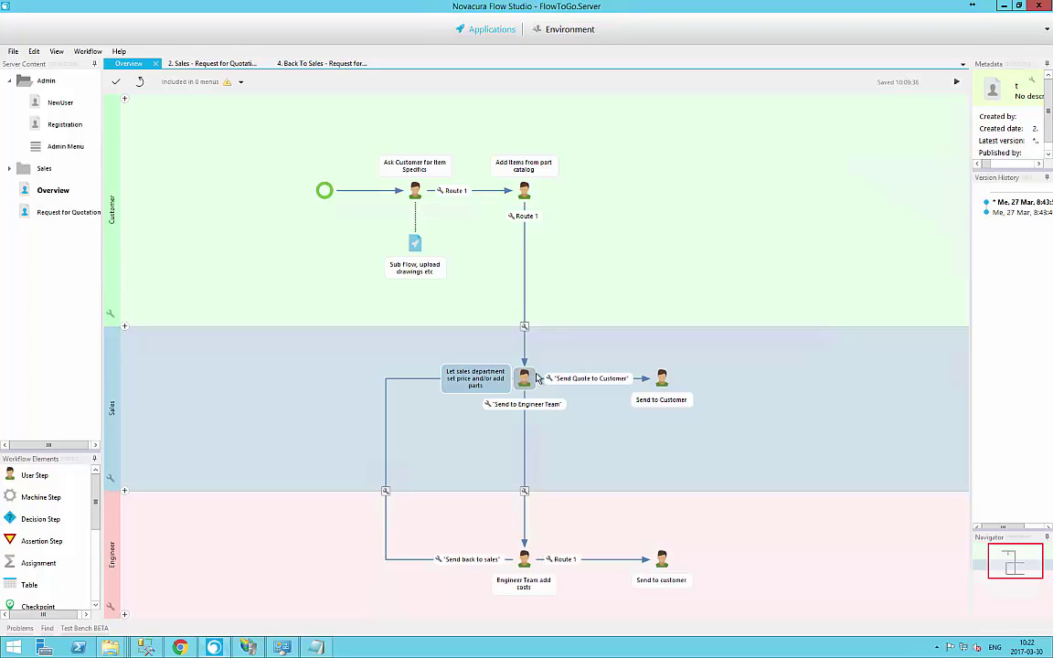
click(528, 406)
click(553, 378)
Open the Sales - Request for Quotation workflow and examine its customer lane steps and the Item Creation Sub Task
click(208, 64)
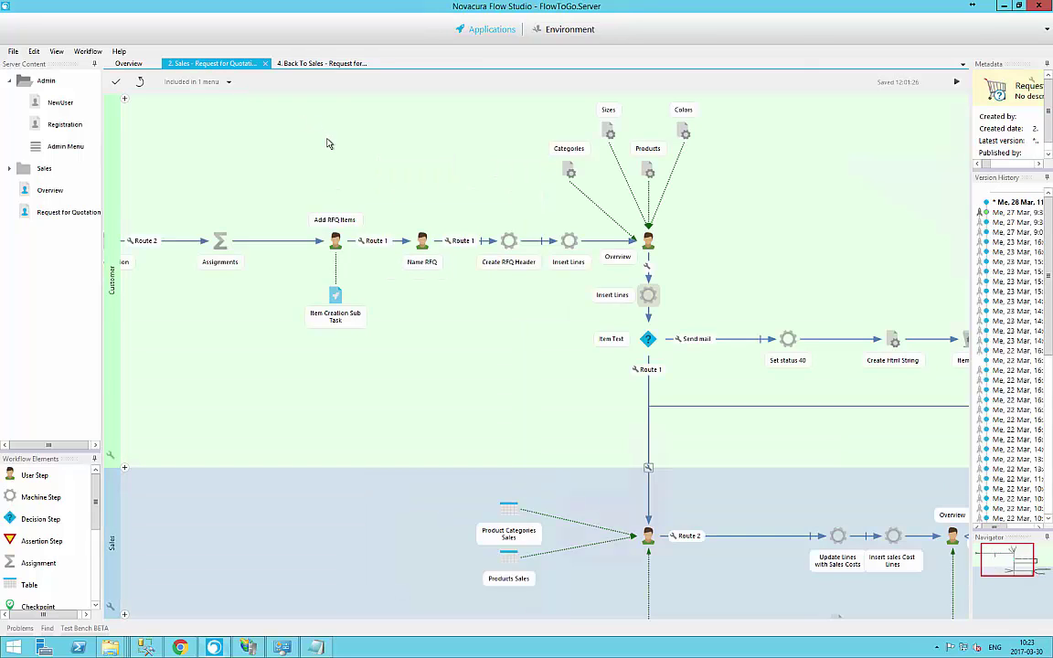
drag(329, 144, 451, 162)
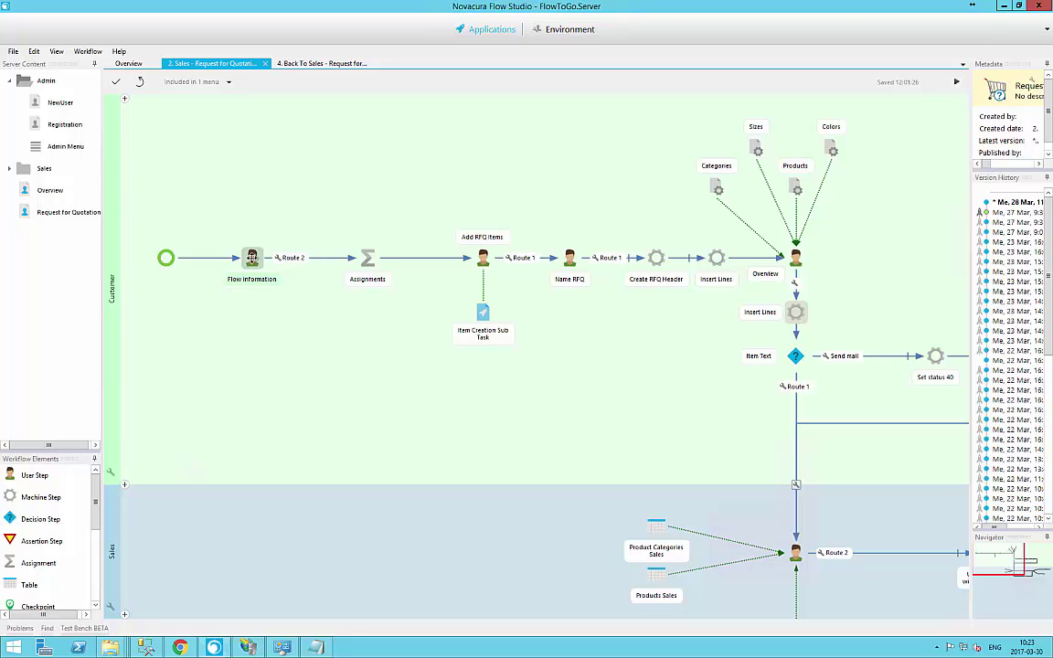
mouse_move(253, 257)
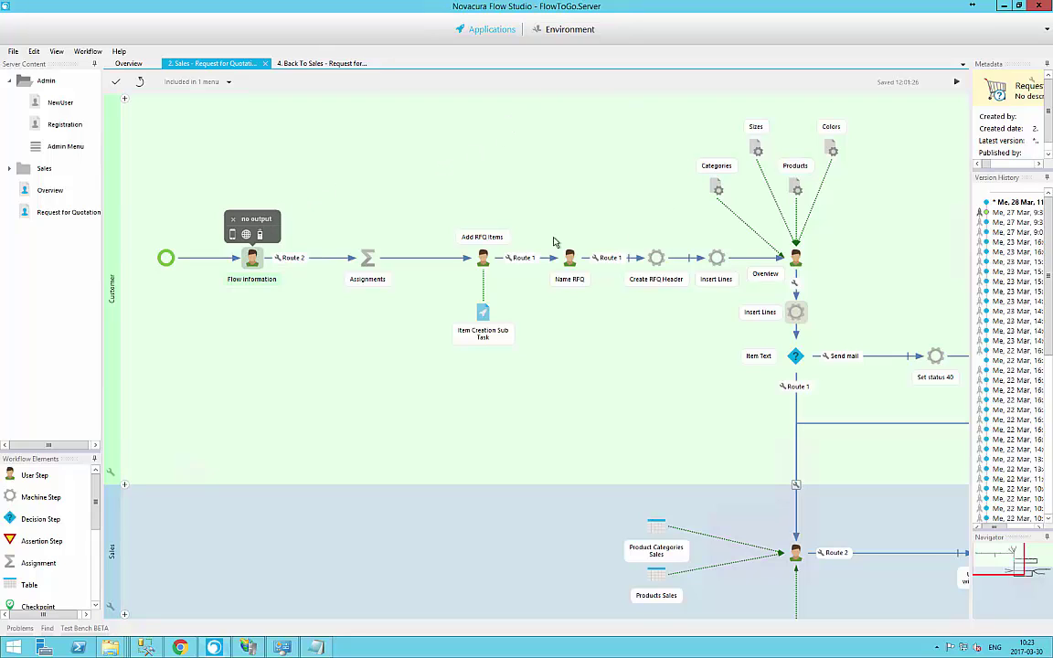
double_click(482, 312)
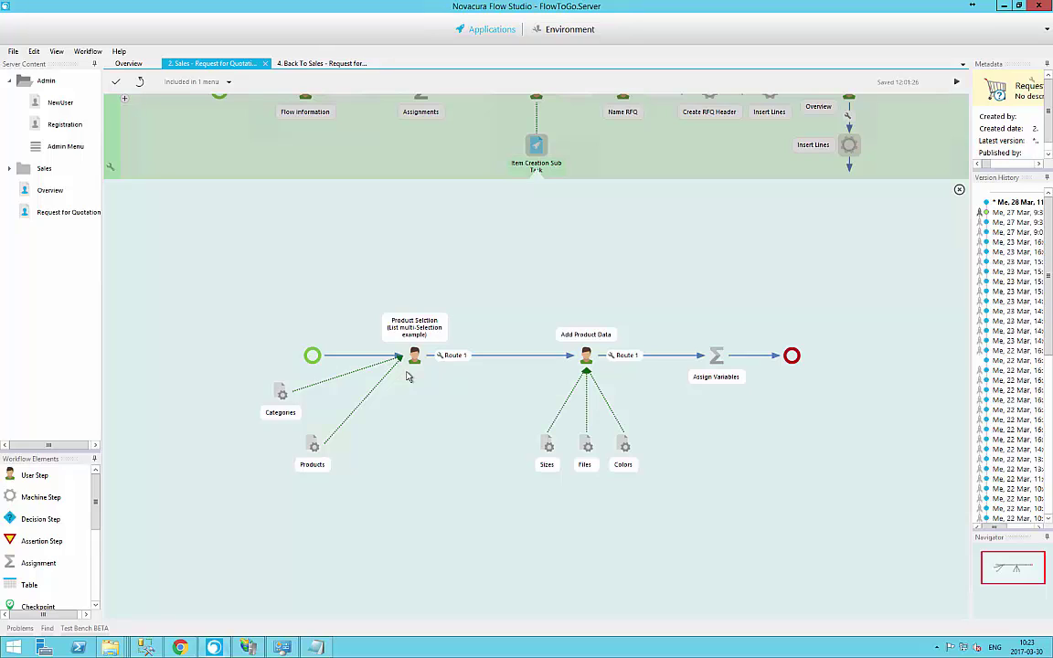
mouse_move(414, 357)
click(960, 189)
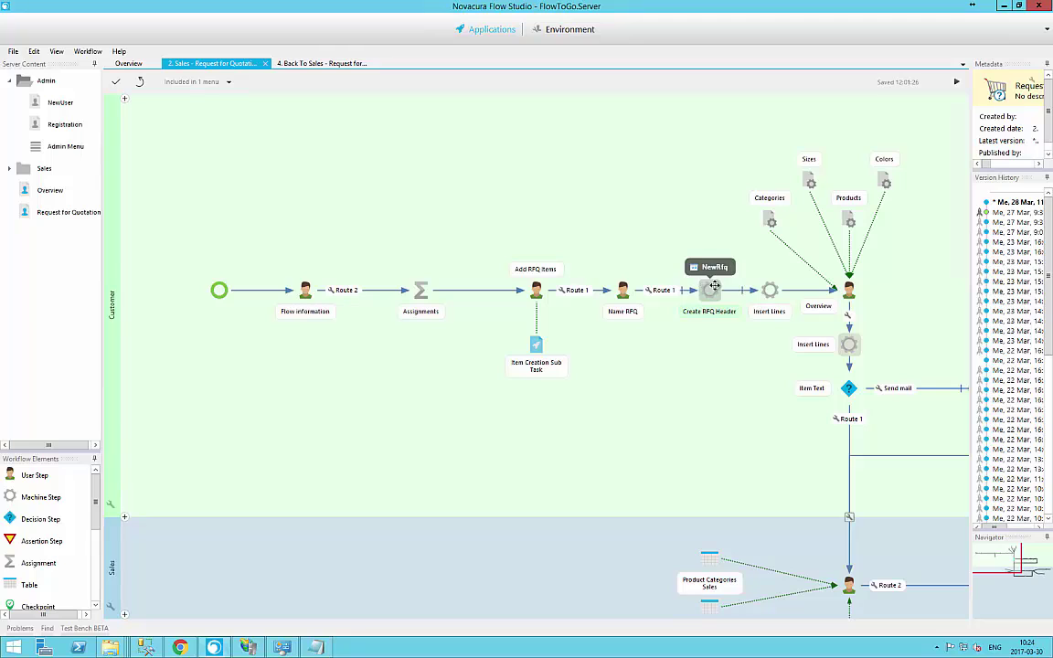
double_click(773, 290)
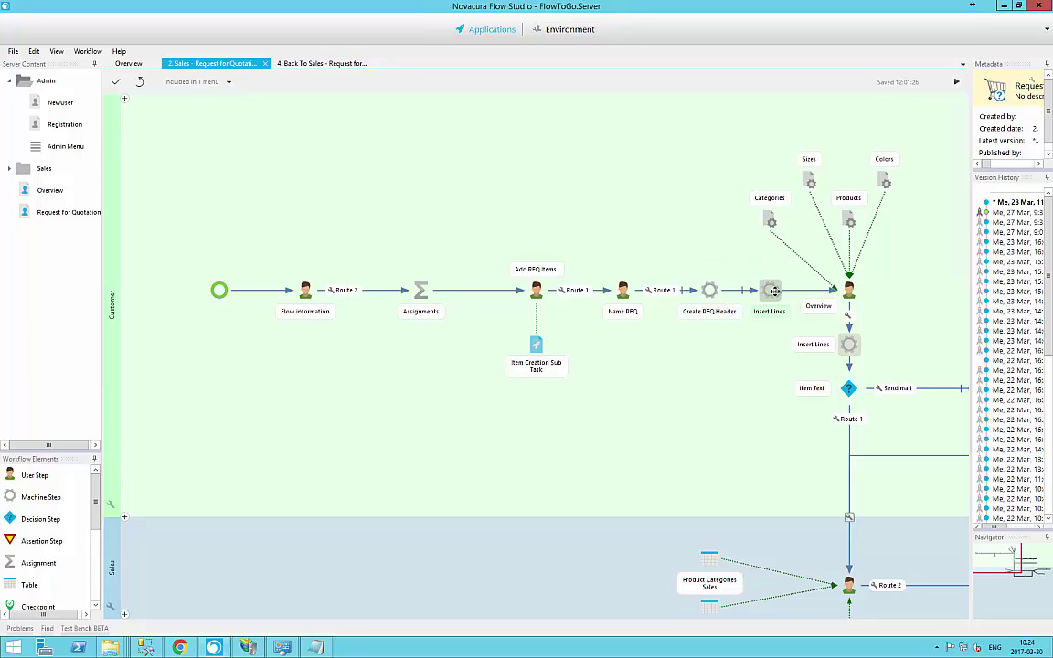
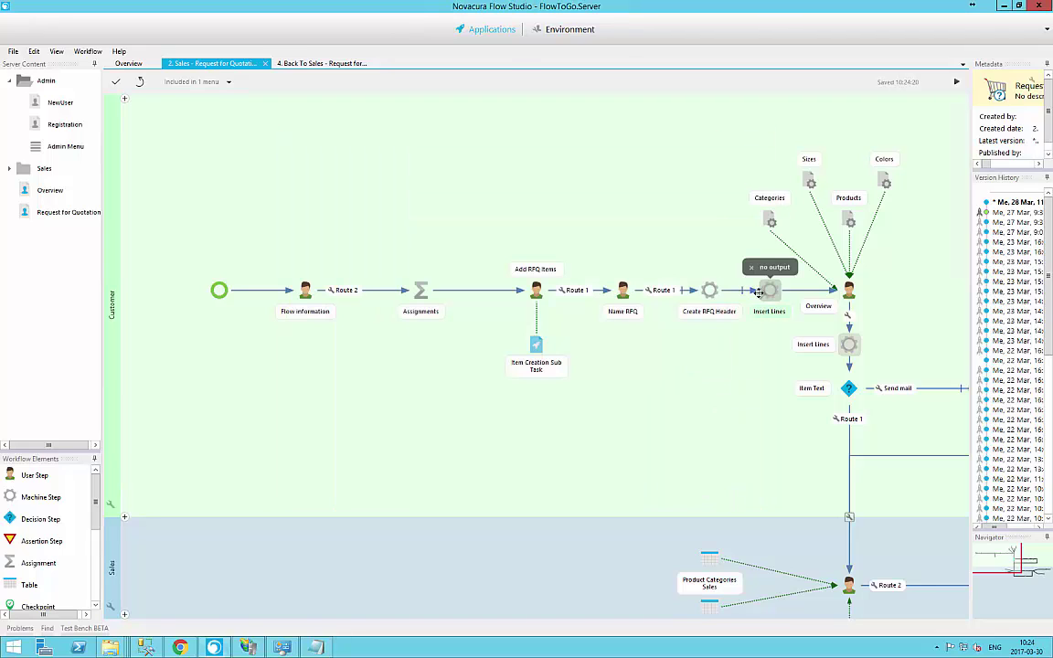
Place the Flow web client in Chrome beside the workflow diagram and start the Request for Quotation flow, accepting its introduction
key(alt+Tab)
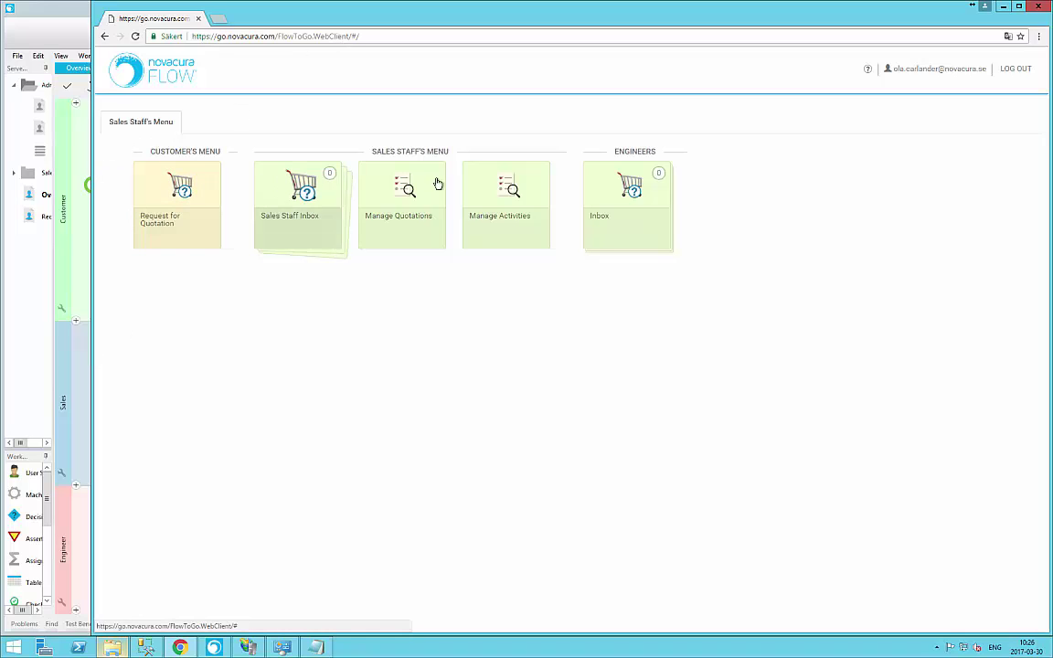
drag(94, 423, 524, 409)
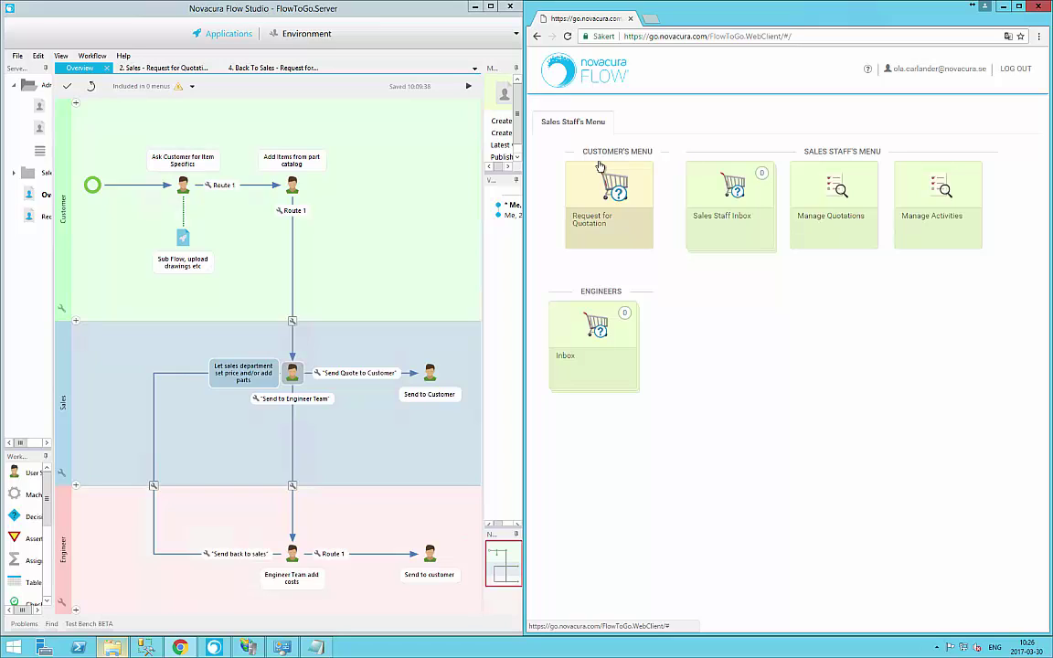
click(592, 191)
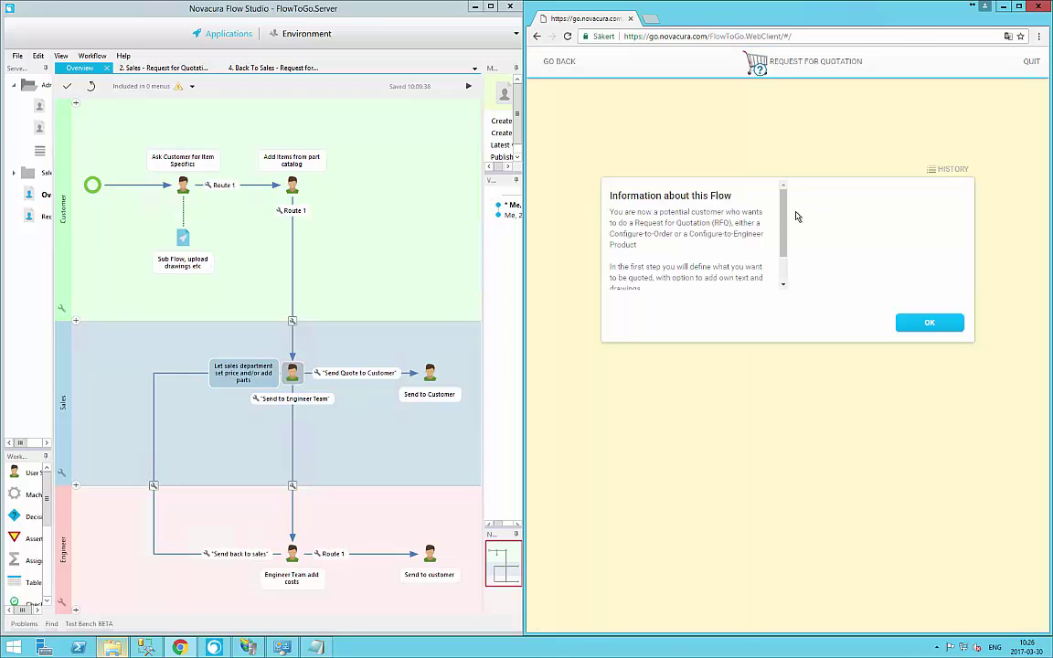
mouse_move(783, 219)
mouse_down()
mouse_move(784, 252)
mouse_move(789, 207)
mouse_move(783, 240)
mouse_up()
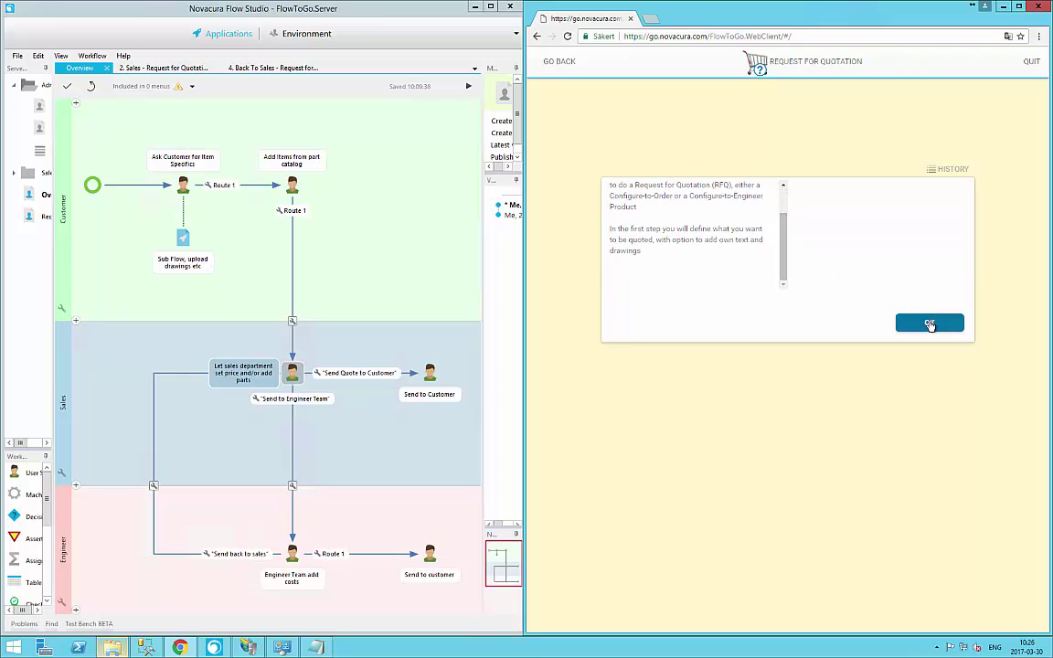
click(931, 322)
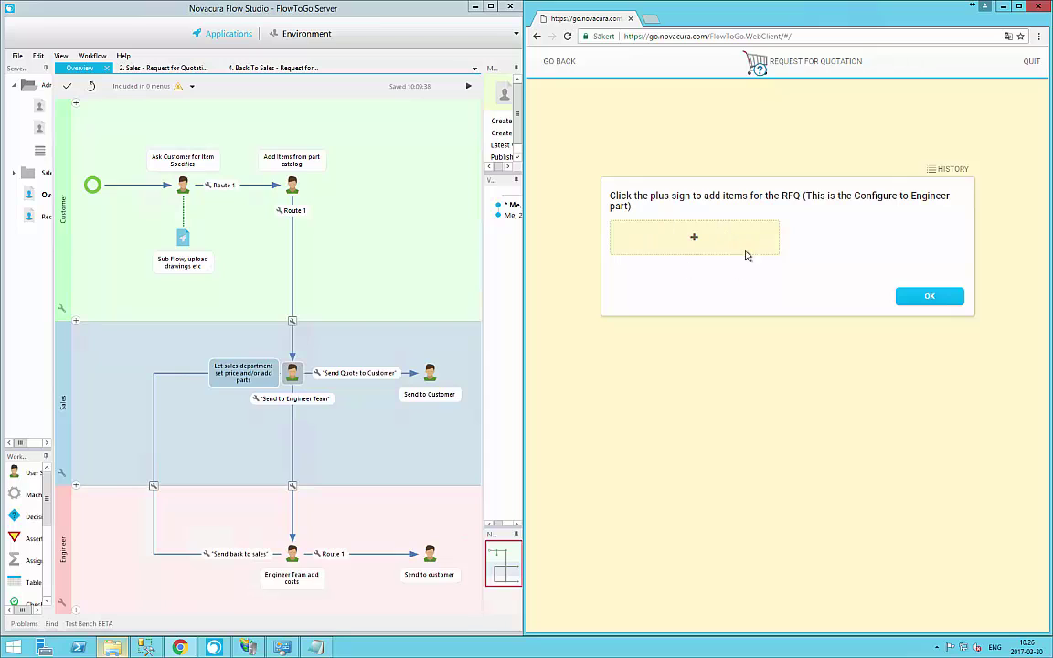
Add an item to the RFQ using the product choice "0 - Own specifications"
click(693, 239)
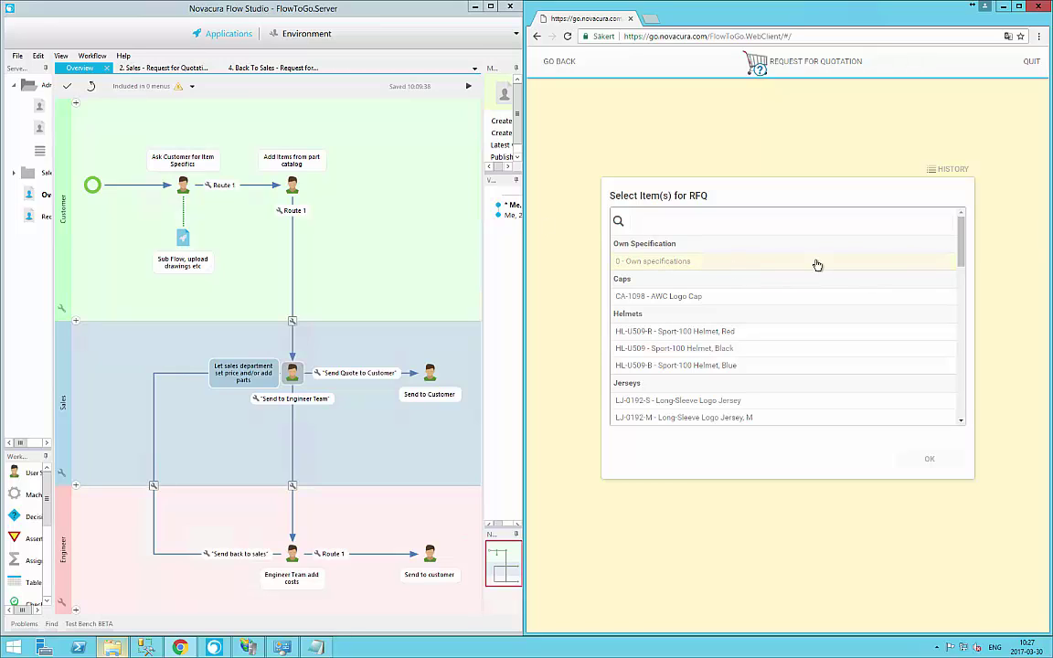
click(667, 262)
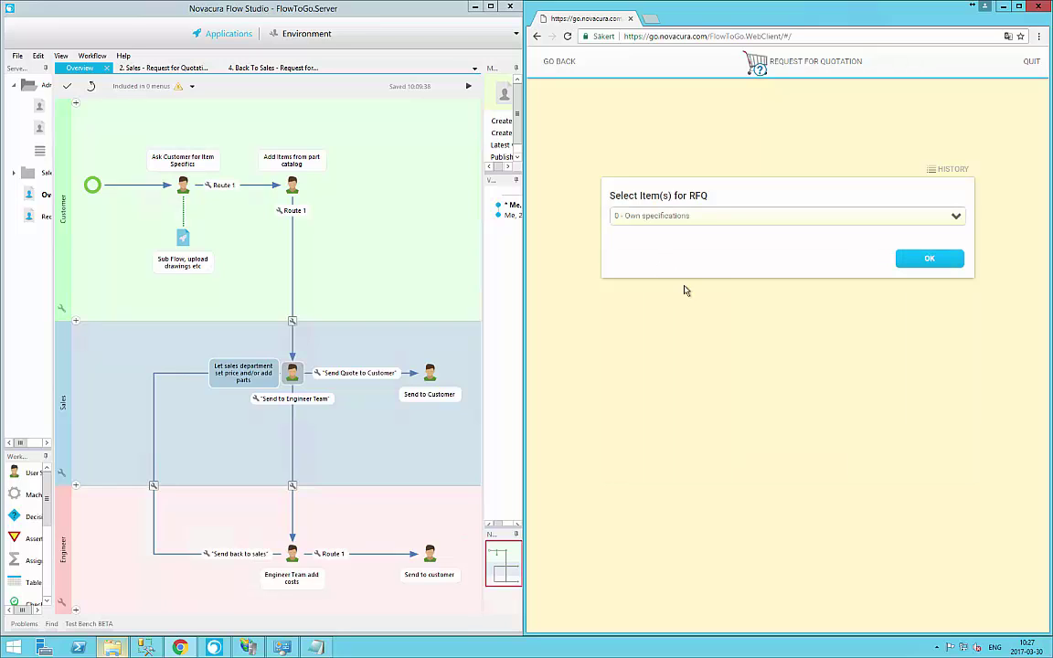
click(917, 263)
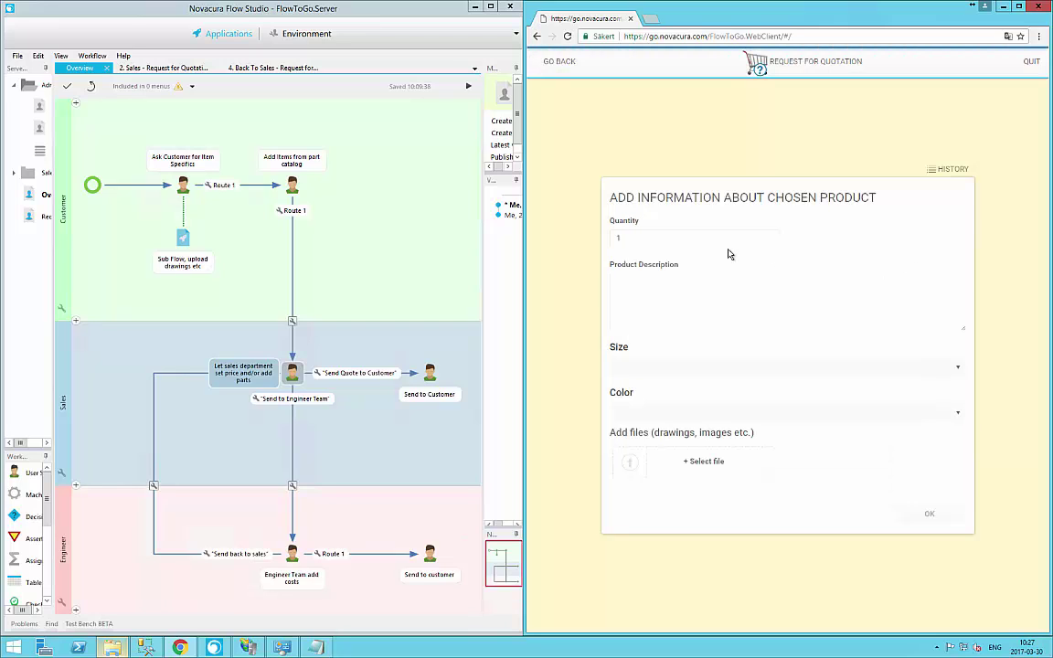
Fill in the product details with quantity 5, description "Fastest bike there is", size 54 and color Red
text(5)
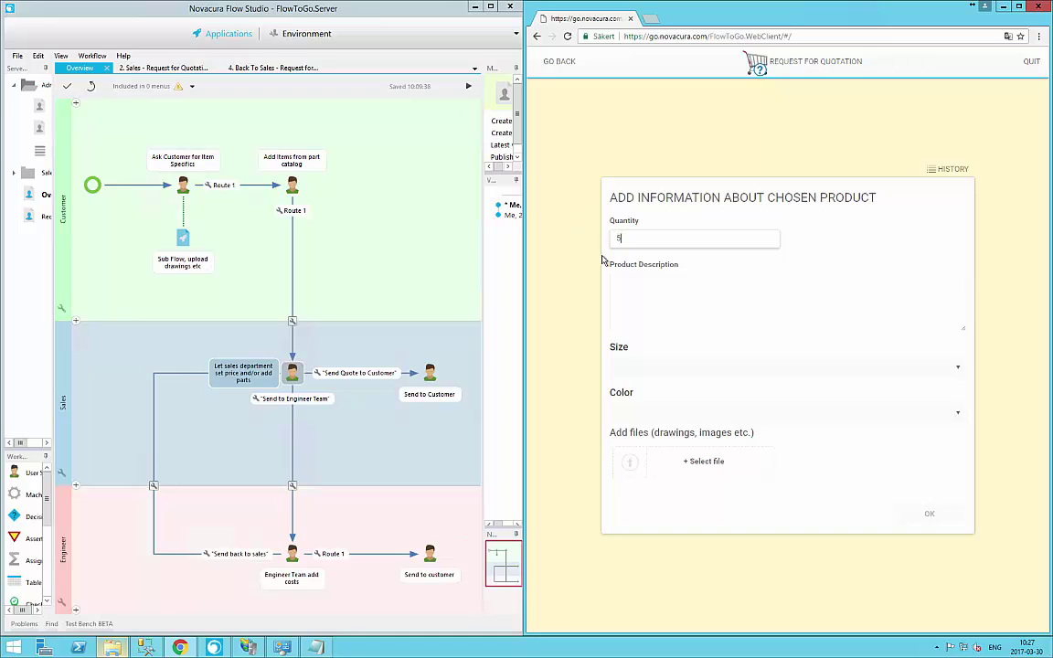
click(641, 286)
text(Fast)
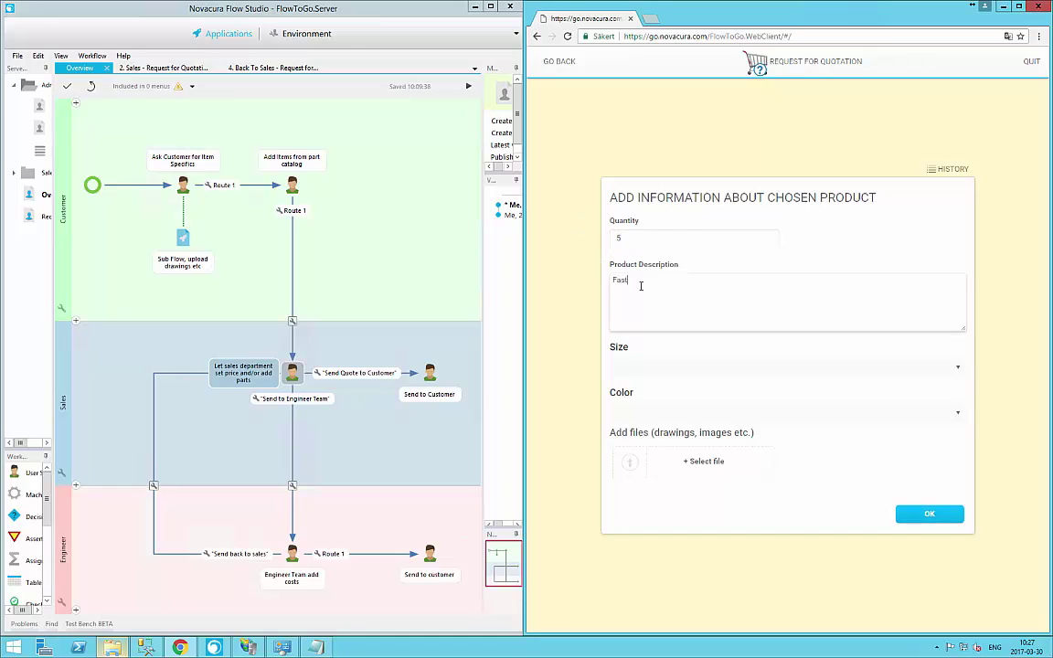
text(est bike there is)
click(952, 367)
scroll(786, 445, down, 2)
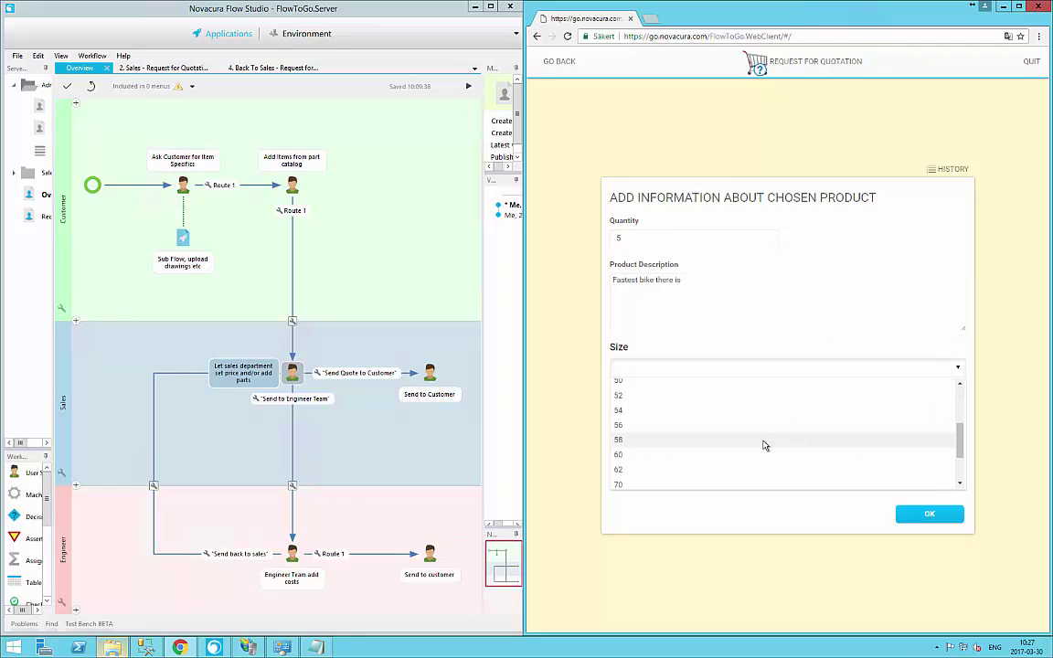
click(628, 417)
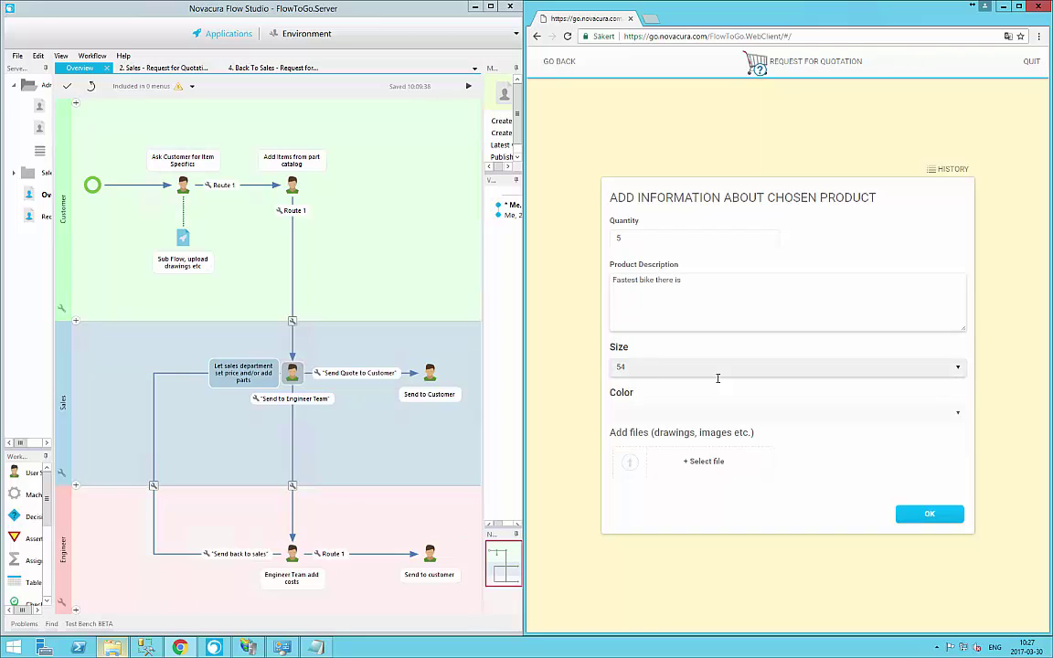
click(957, 413)
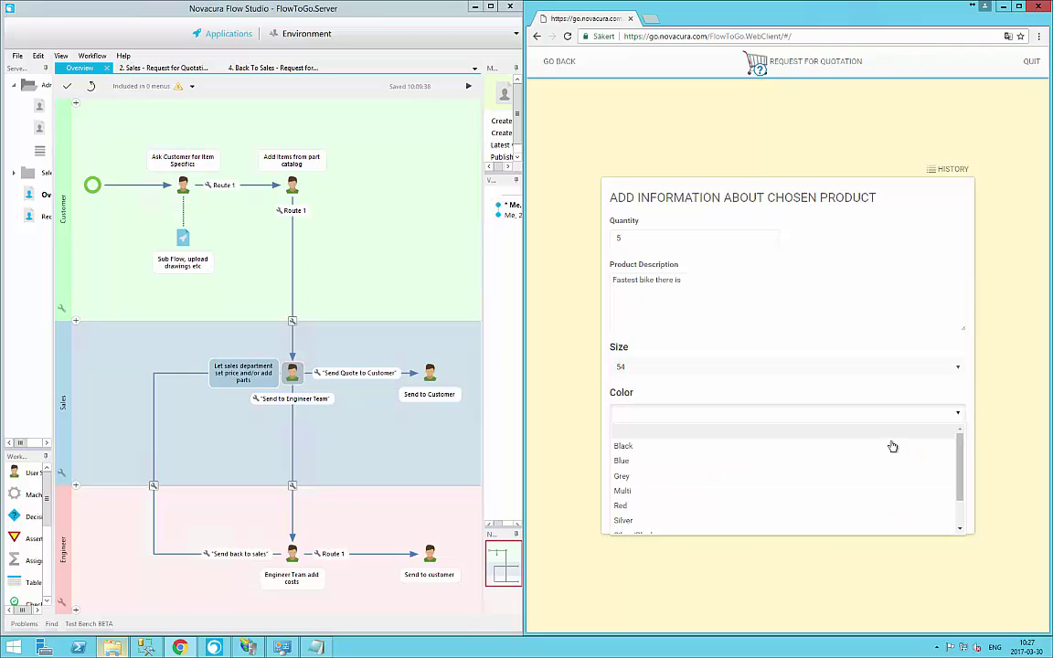
click(623, 506)
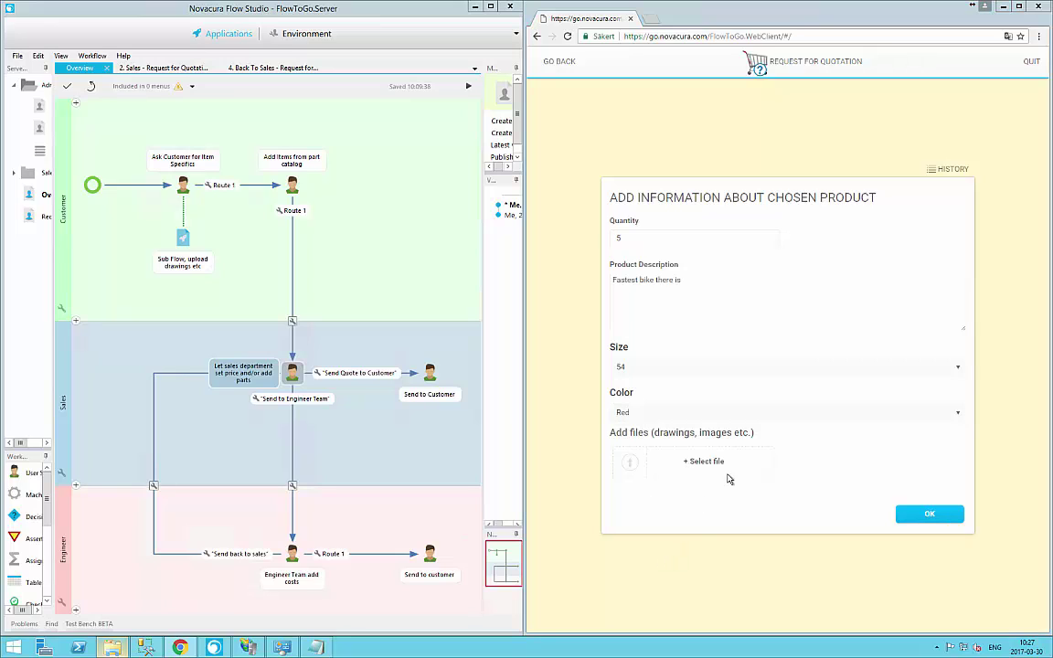
Attach HighWheeler.jpg and Boneshaker.jpeg from the Demo folder to the product and confirm the item
click(696, 461)
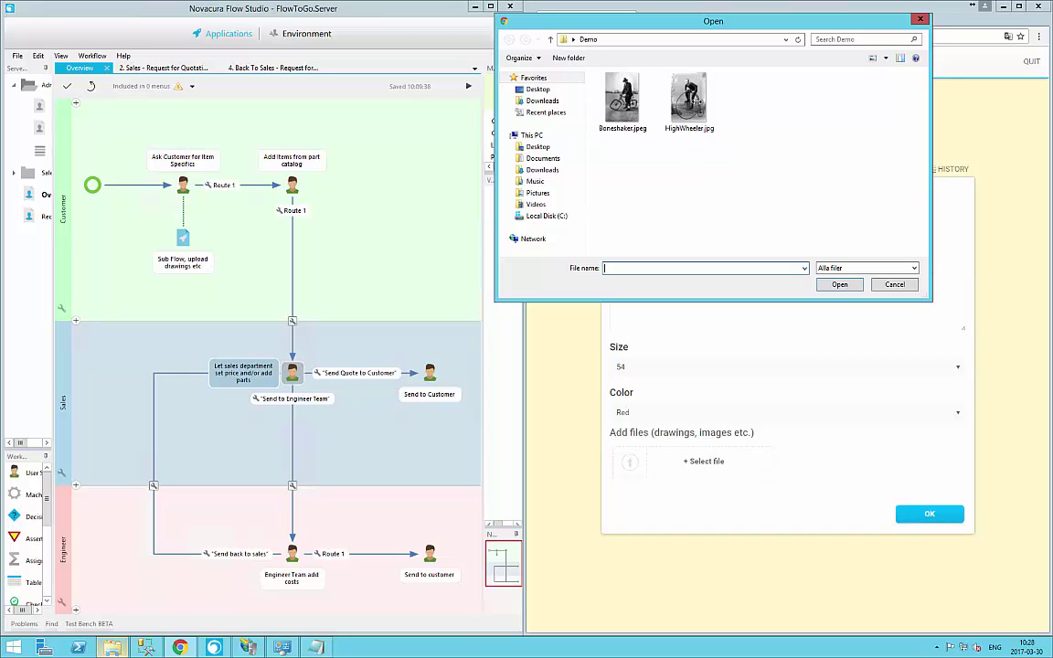
click(689, 99)
click(839, 285)
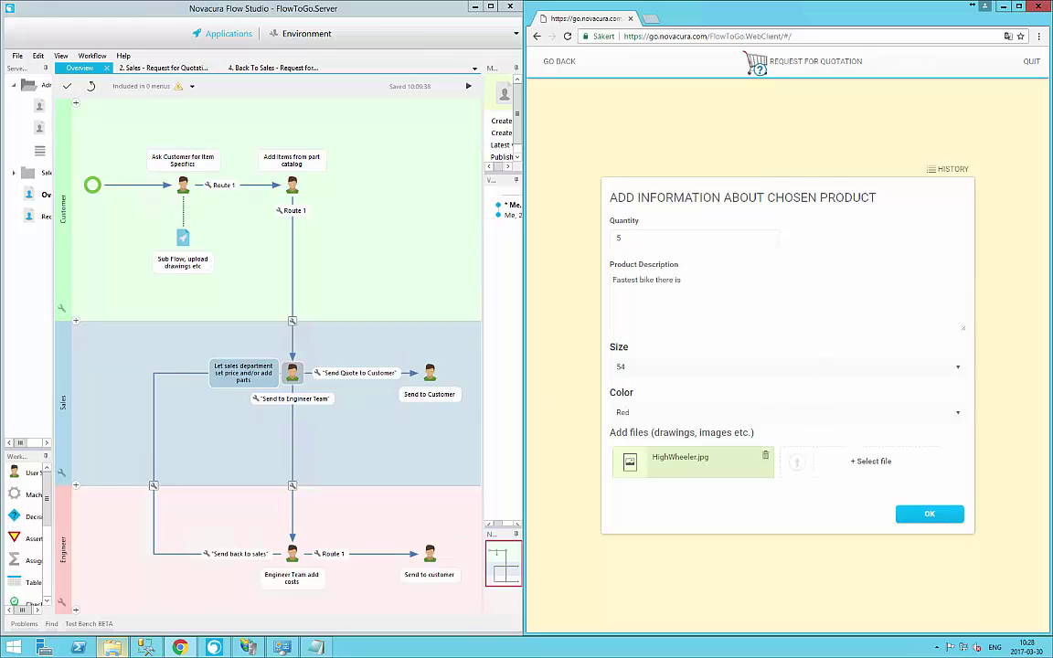
click(796, 461)
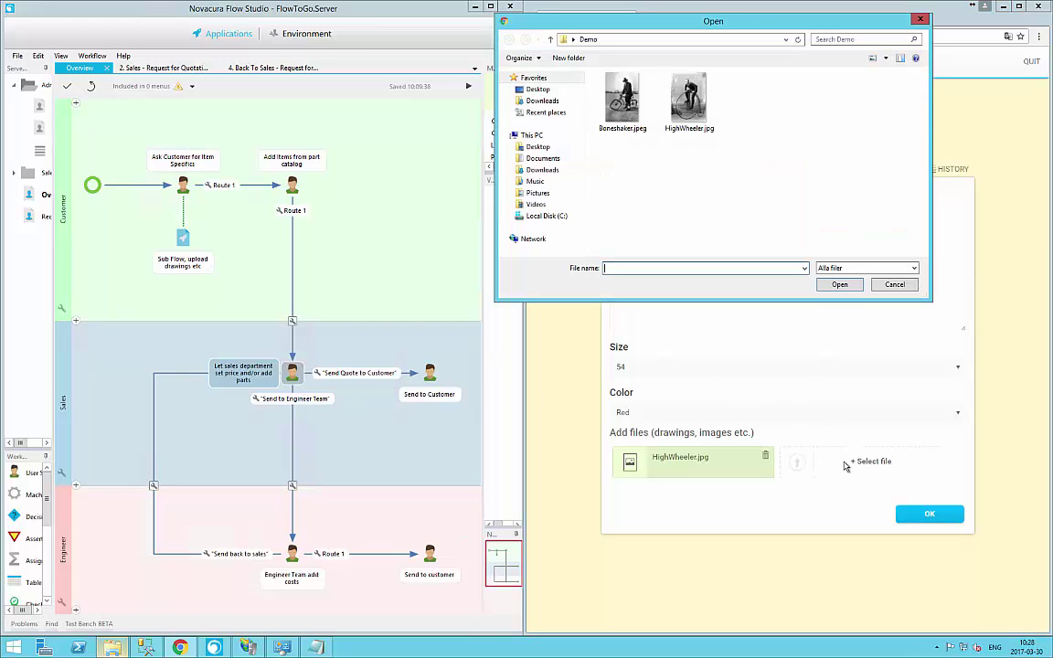
click(626, 110)
click(840, 284)
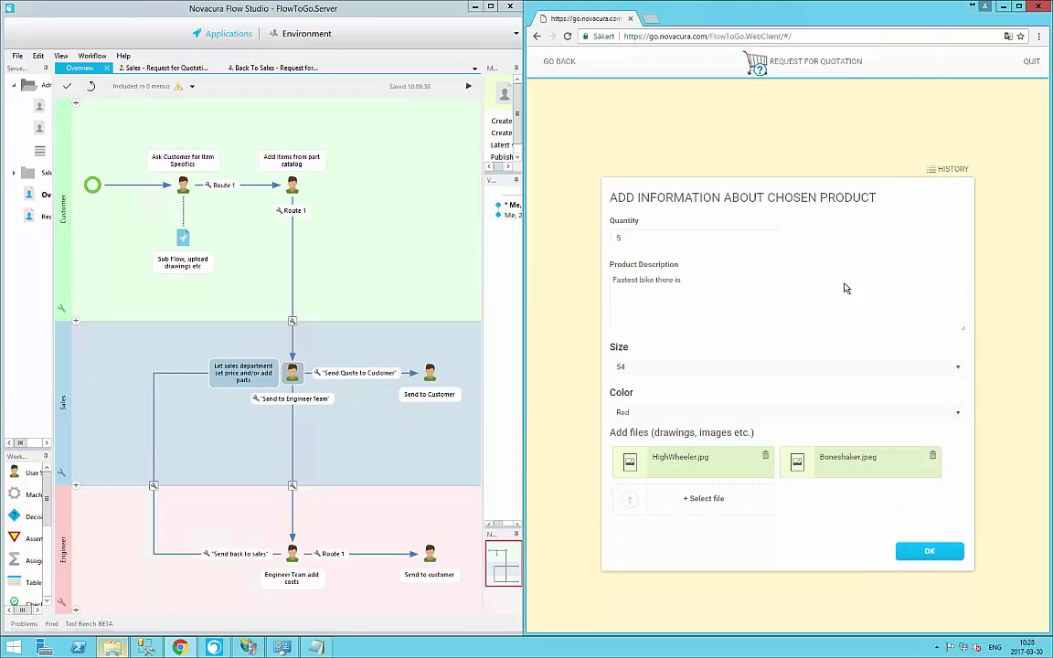
click(930, 552)
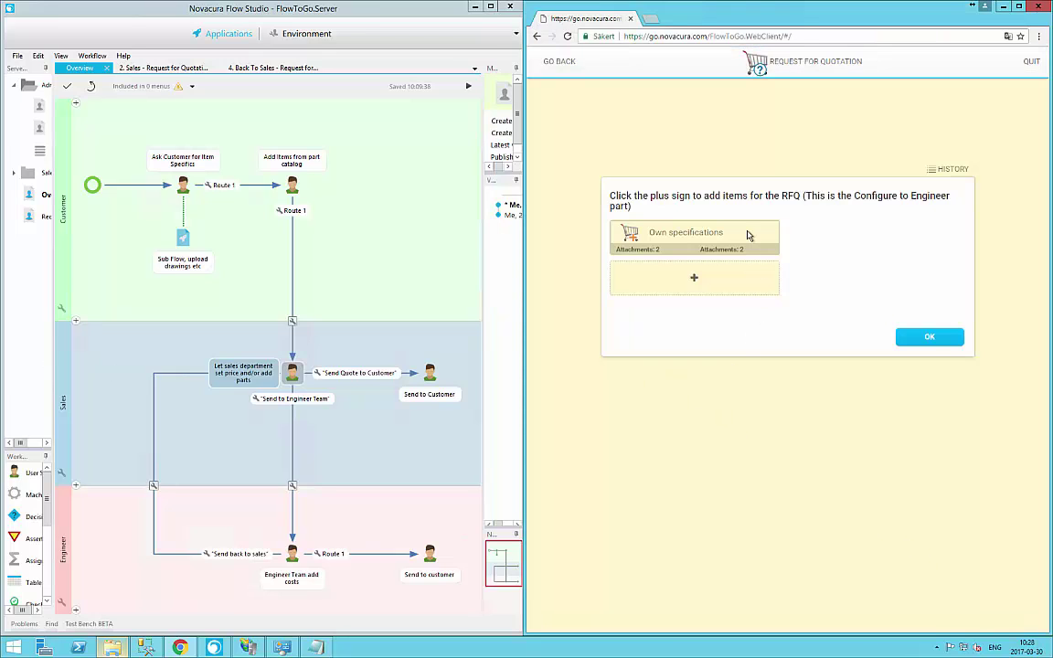
Add a second RFQ item using the product "HL-U509 - Sport-100 Helmet, Black"
click(681, 277)
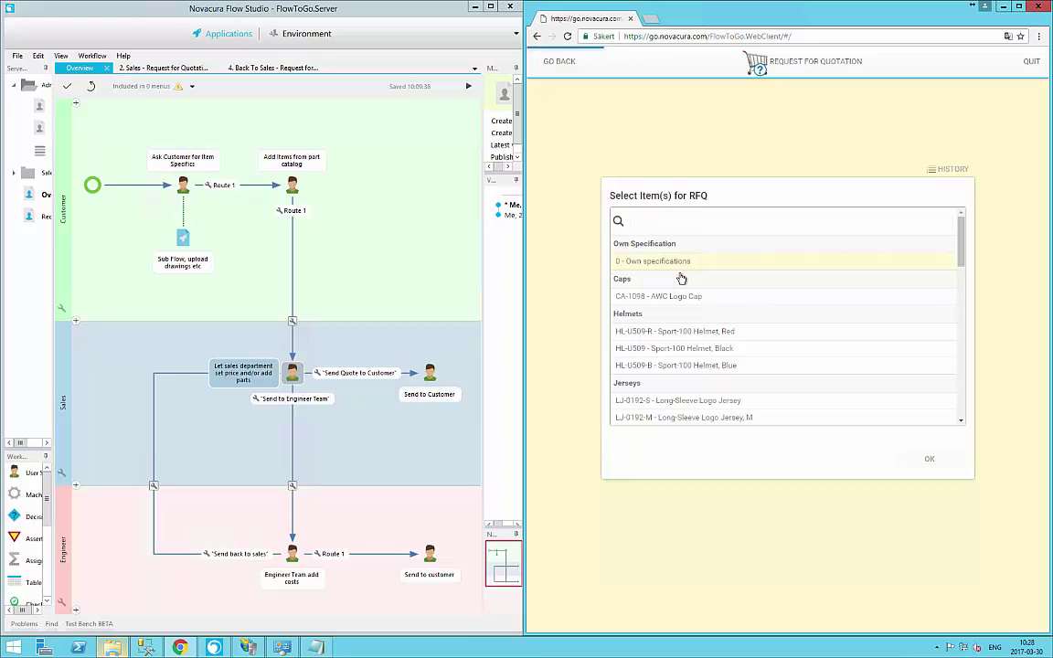
click(714, 350)
click(920, 262)
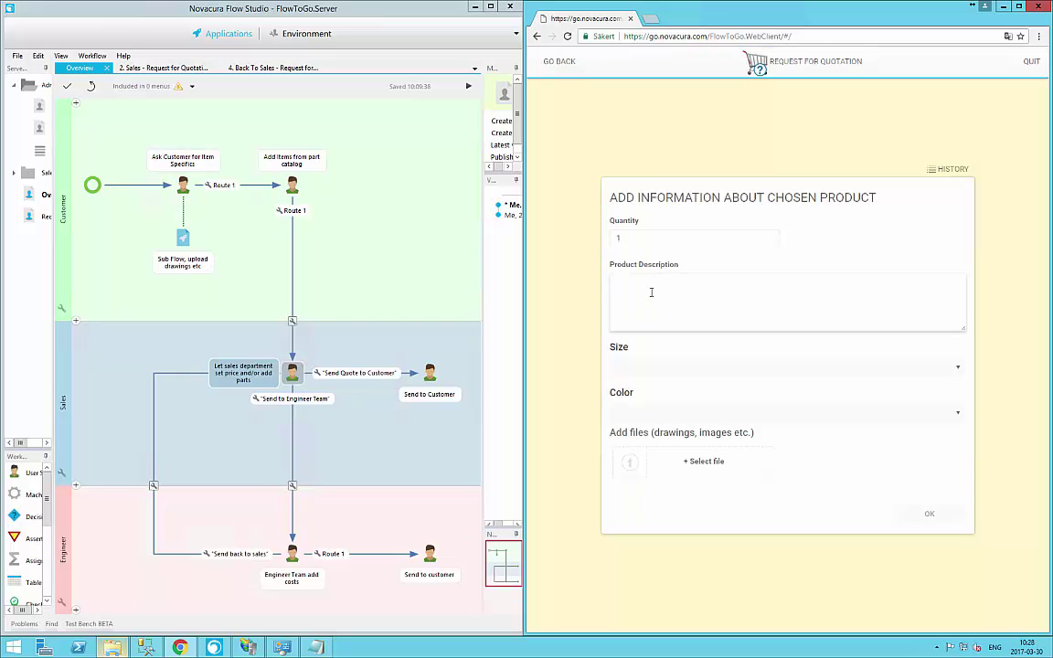
Describe the helmet item as "But blue", confirm it and finish the list of RFQ items
text(But blue)
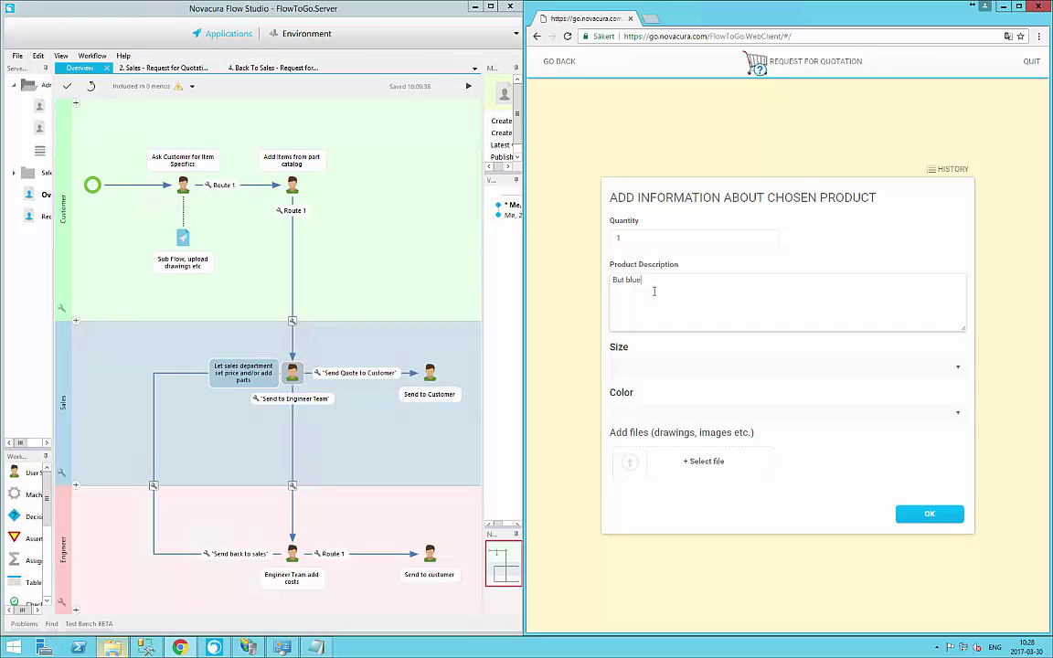
click(922, 515)
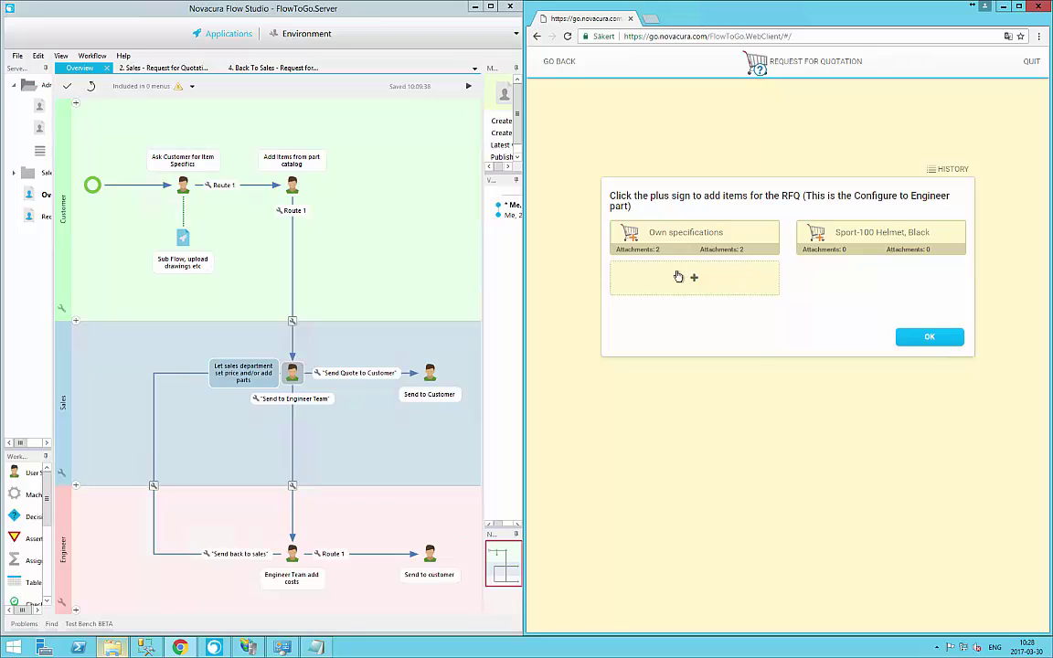
click(927, 337)
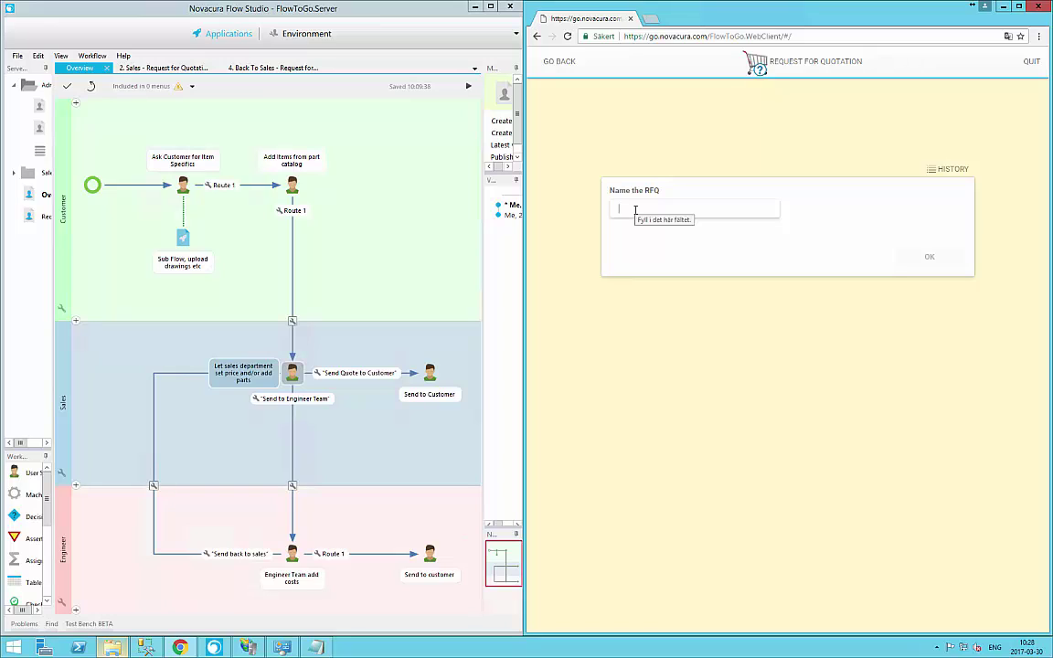
Name the RFQ "A very fast bike" and continue to the item overview
click(636, 210)
text(A very fa)
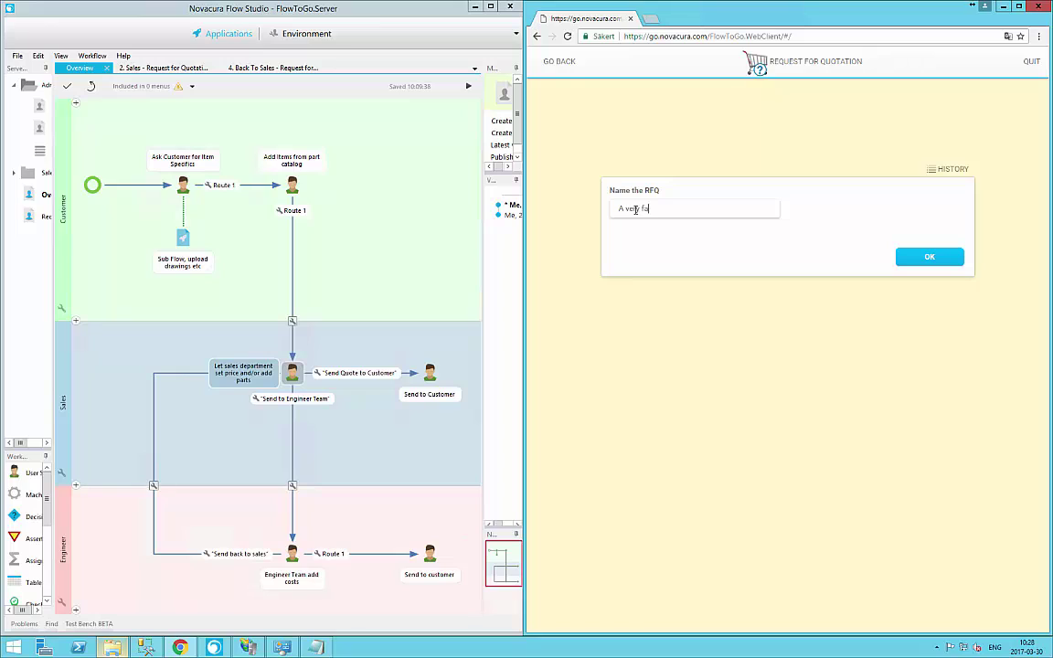
text(st bike)
click(930, 257)
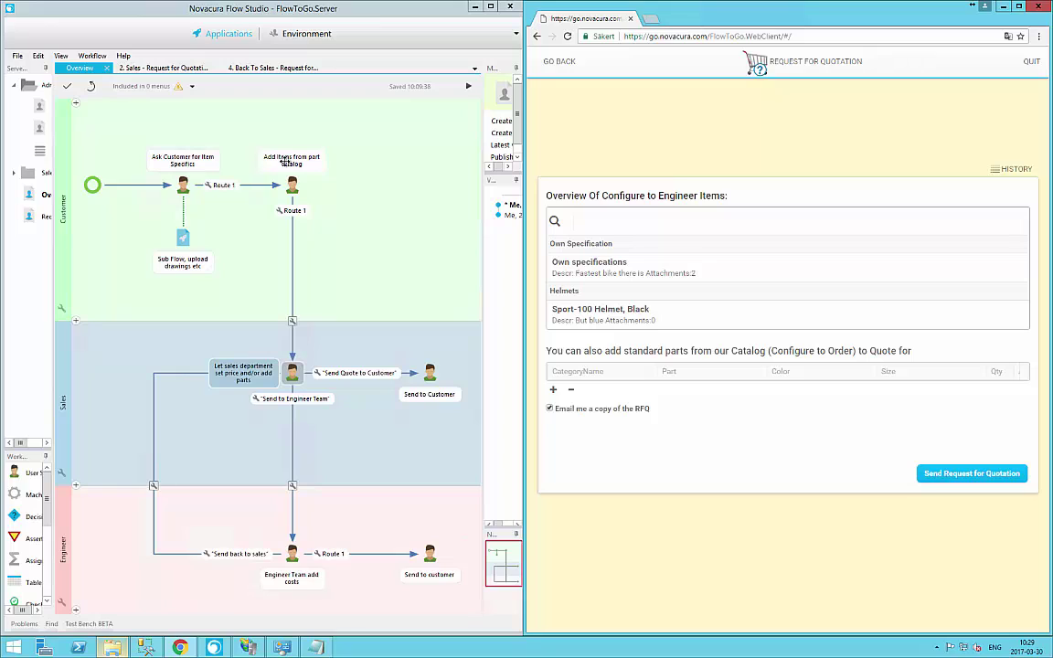
Add a standard catalog part to the RFQ with category Bike Stands and part All-Purpose Bike Stand
click(576, 219)
click(553, 391)
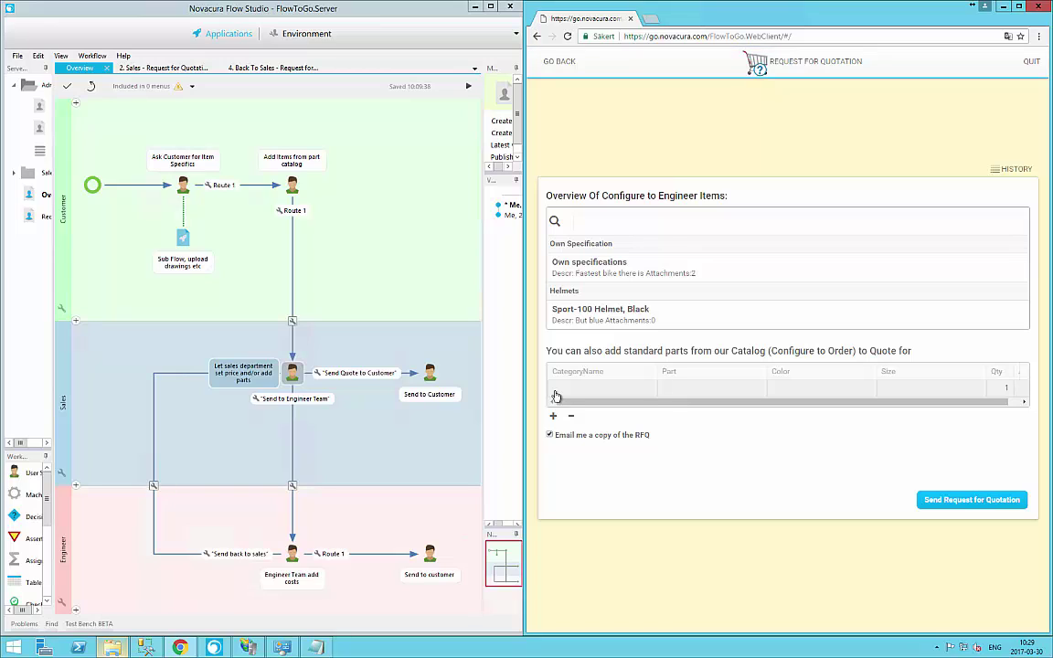
click(625, 391)
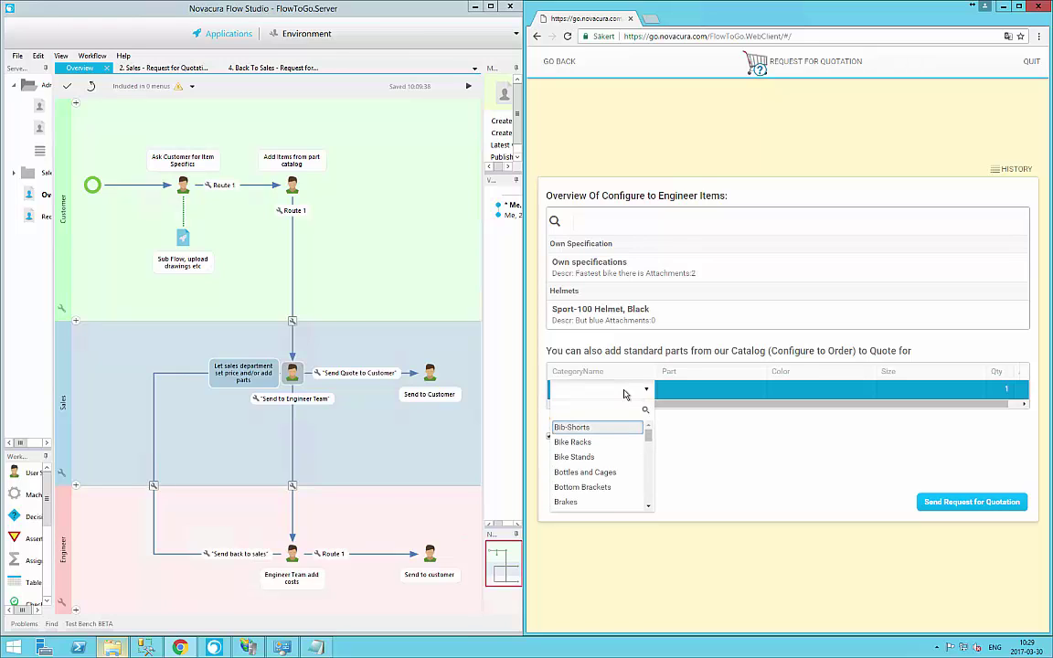
click(591, 458)
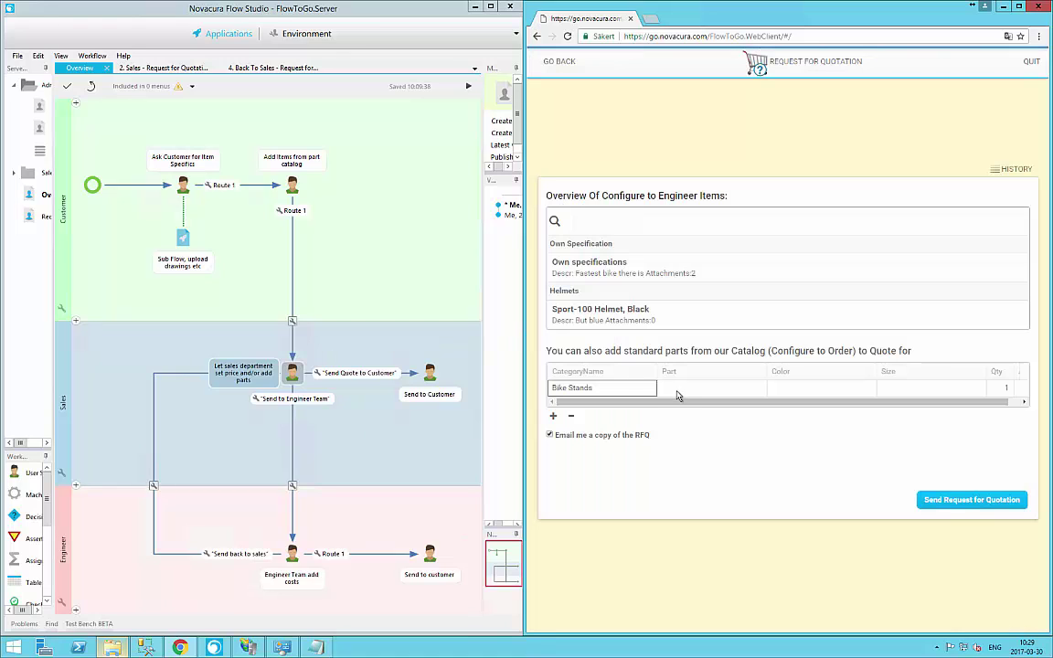
click(685, 391)
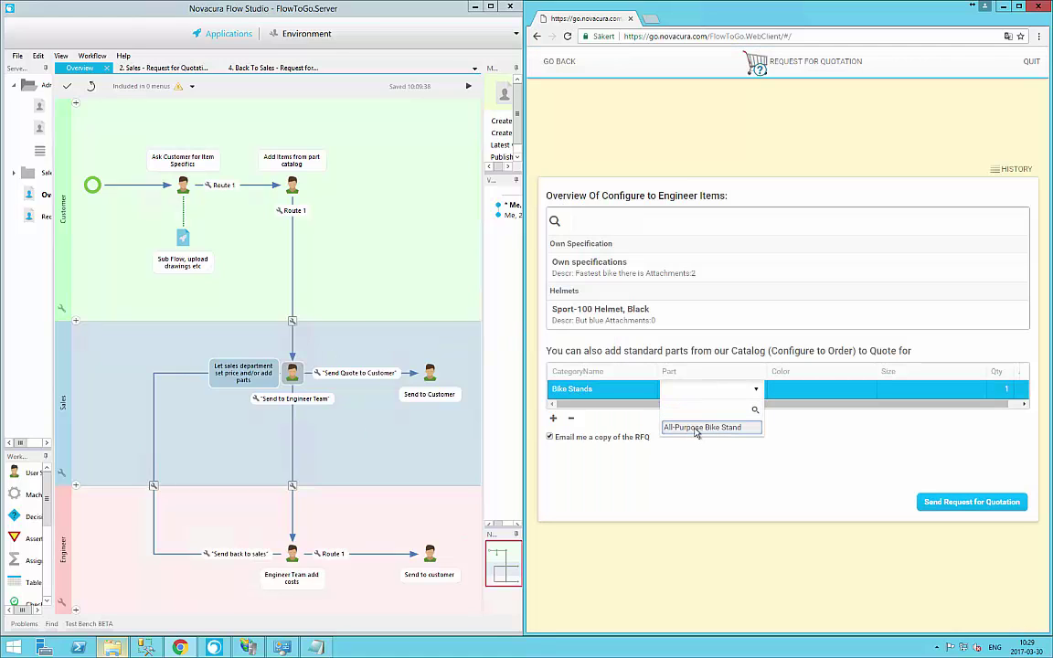
click(695, 428)
Set the bike stand's color to Blue, its size to 56 and its quantity to 5
click(788, 394)
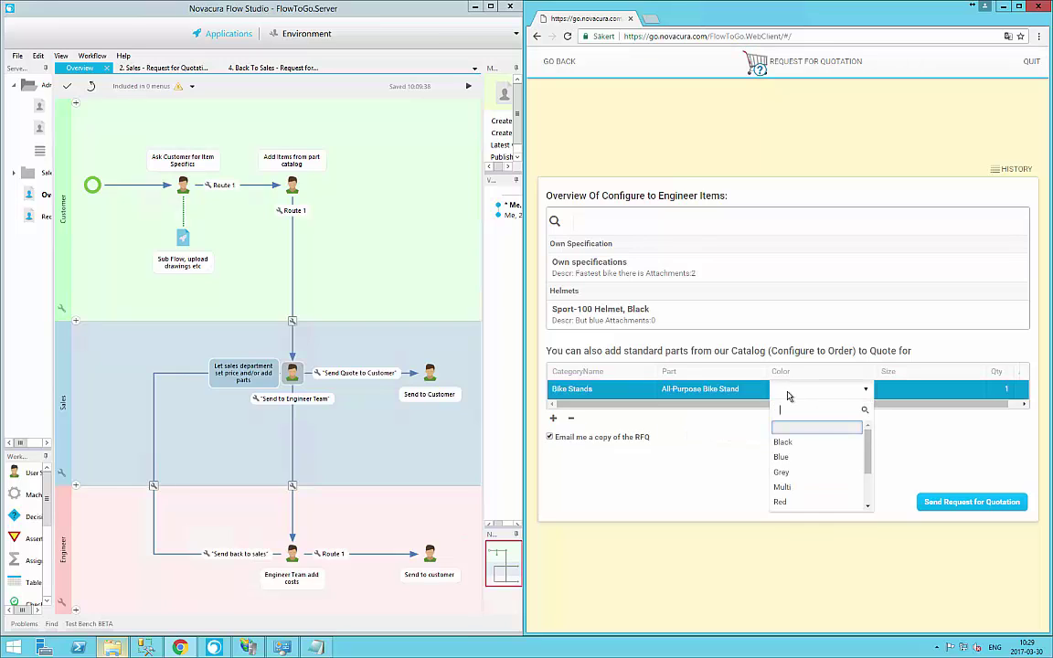
click(797, 458)
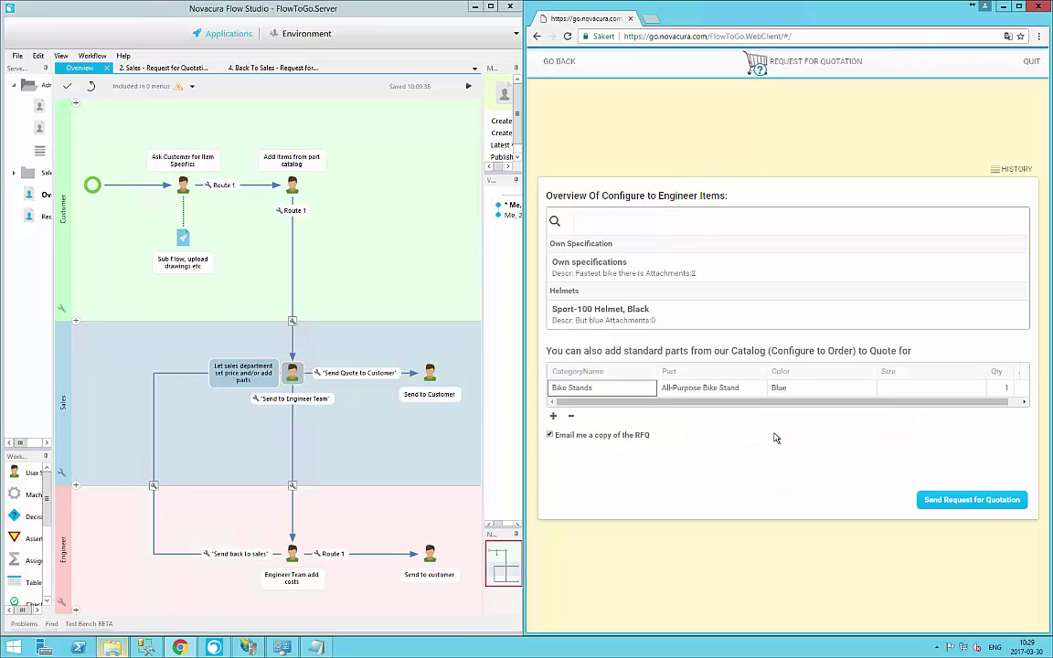
click(894, 389)
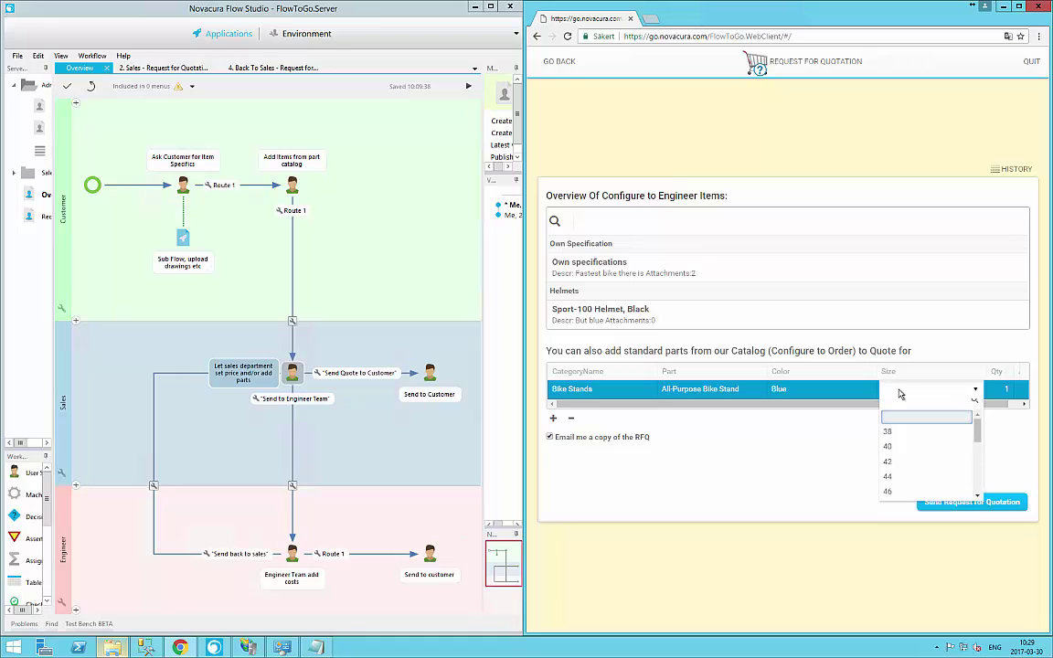
scroll(934, 457, down, 3)
click(933, 468)
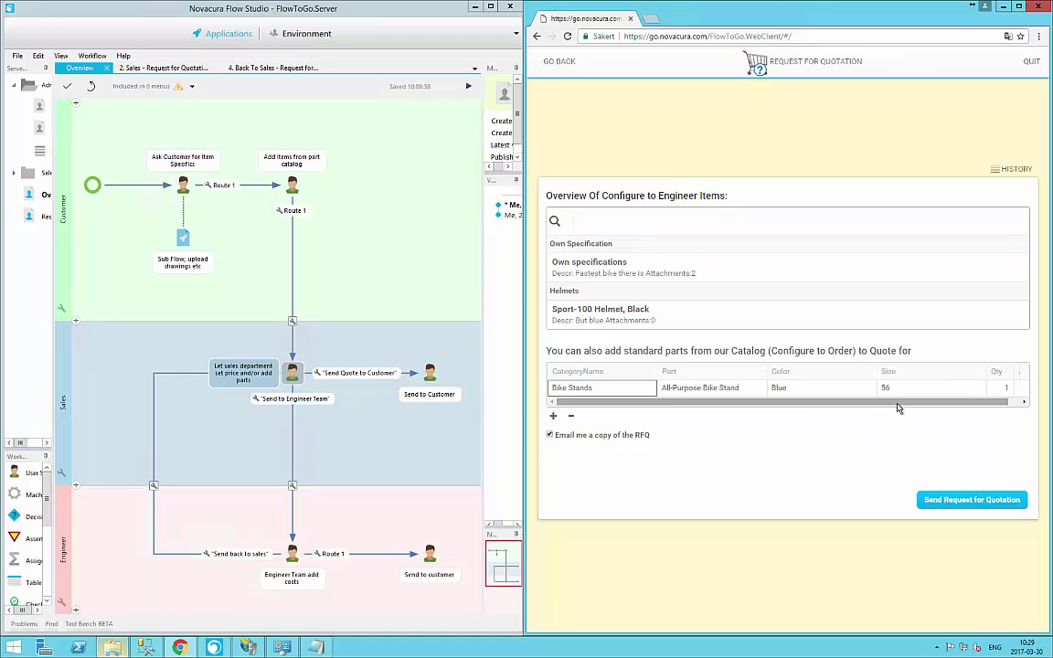
click(986, 389)
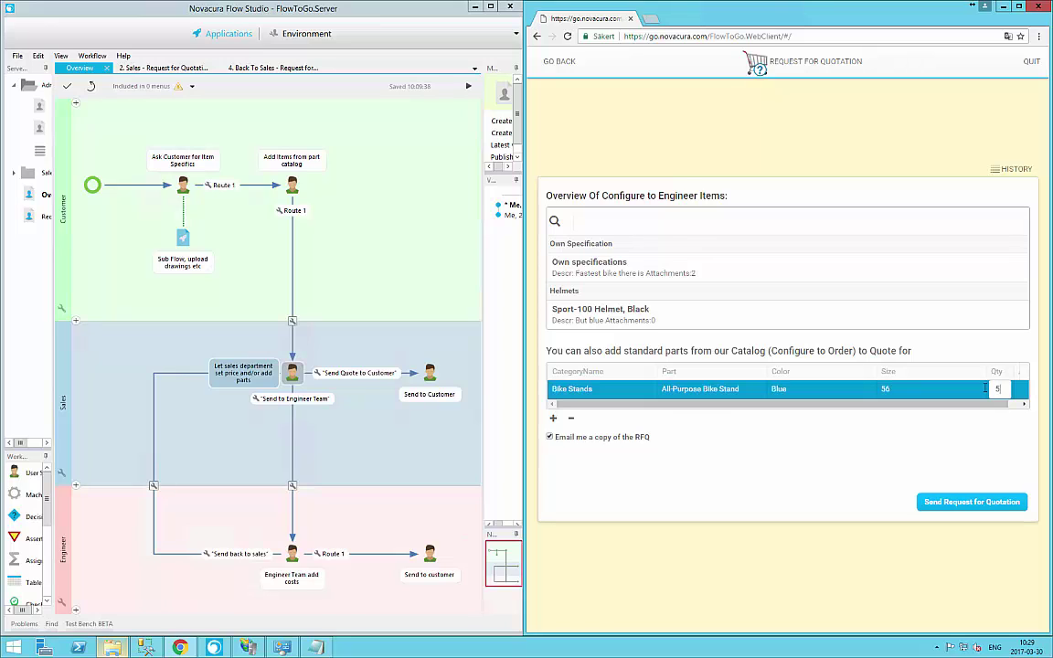
click(875, 498)
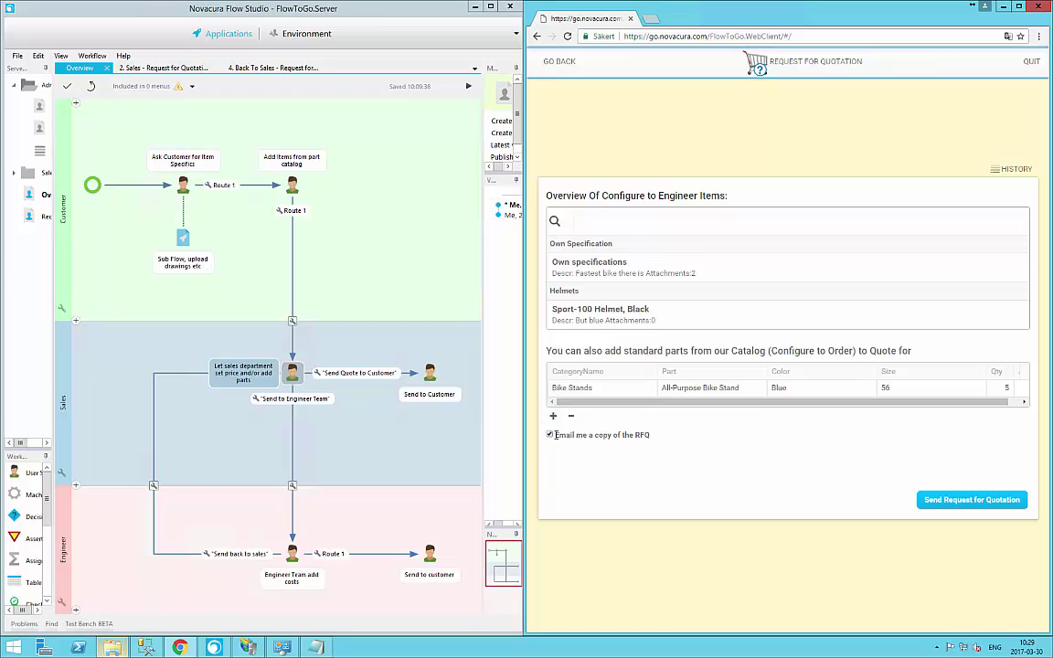
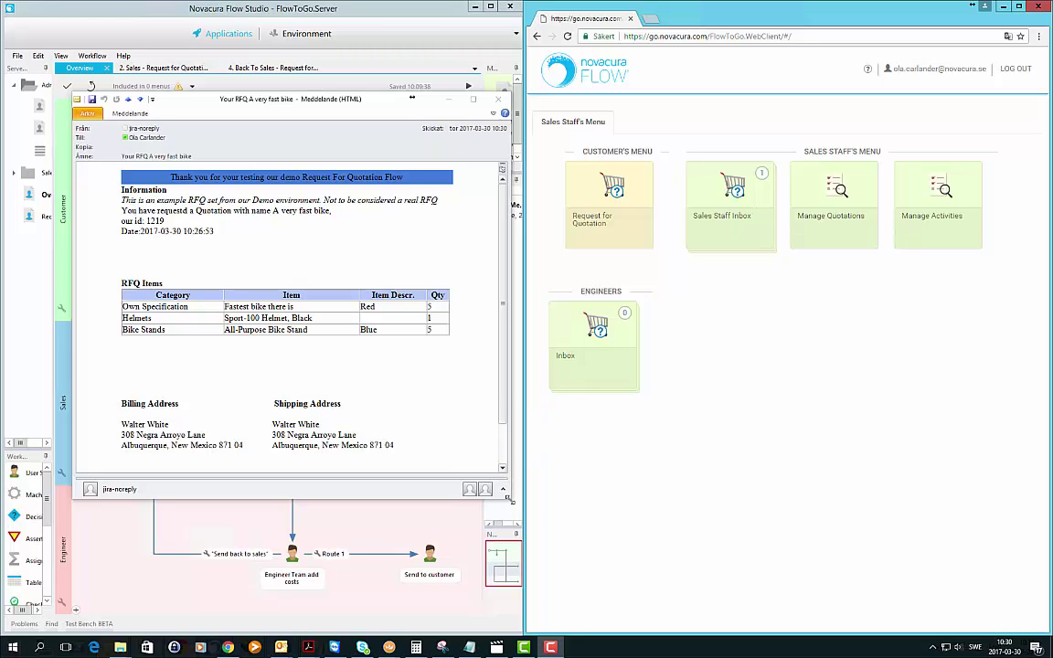
Enlarge the RFQ confirmation e-mail and review its RFQ Items table of categories, items, descriptions and quantities
drag(509, 499, 553, 510)
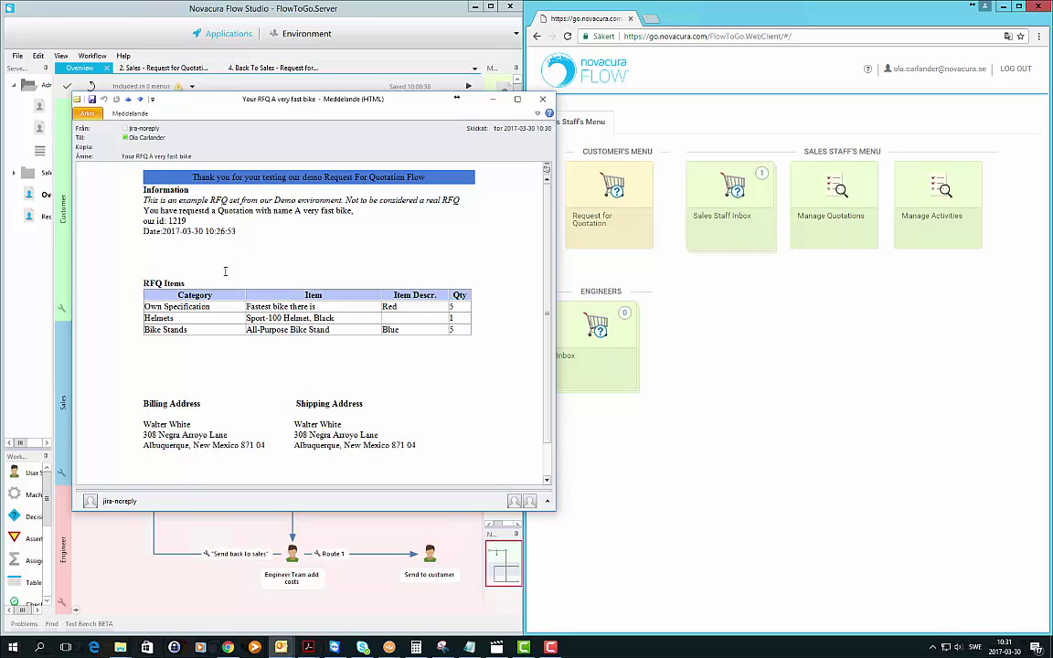
drag(147, 307, 288, 315)
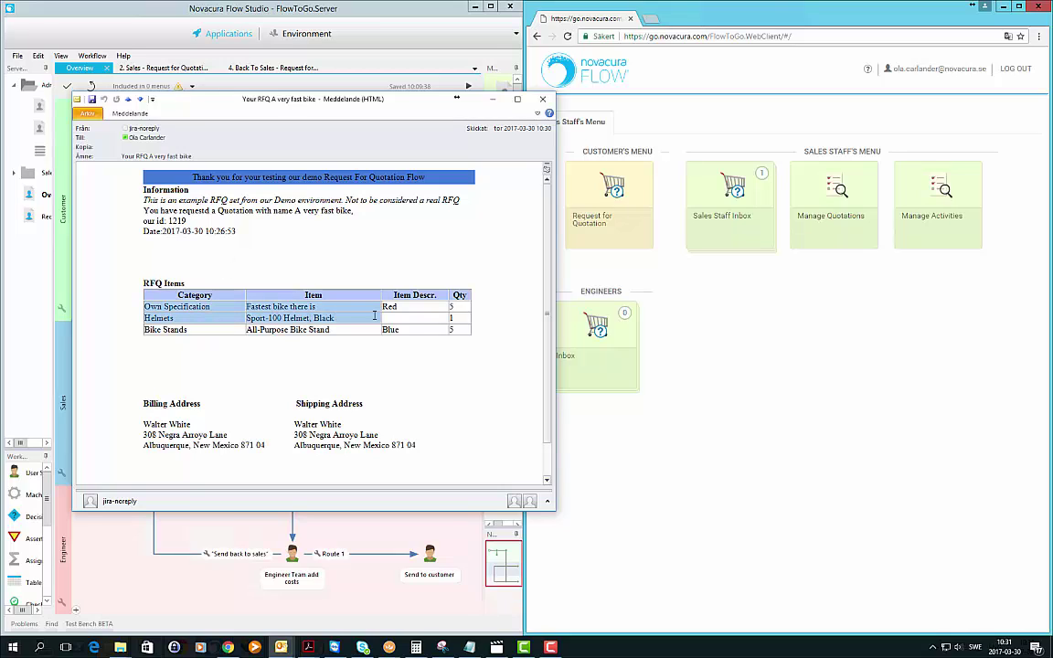
drag(374, 316, 459, 328)
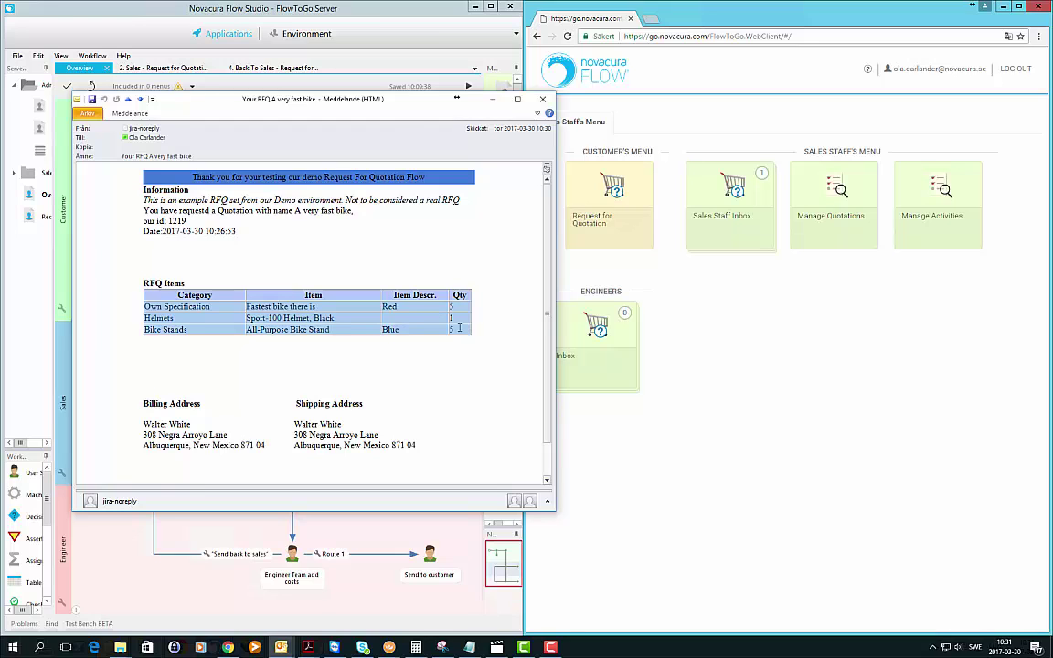
drag(369, 100, 377, 100)
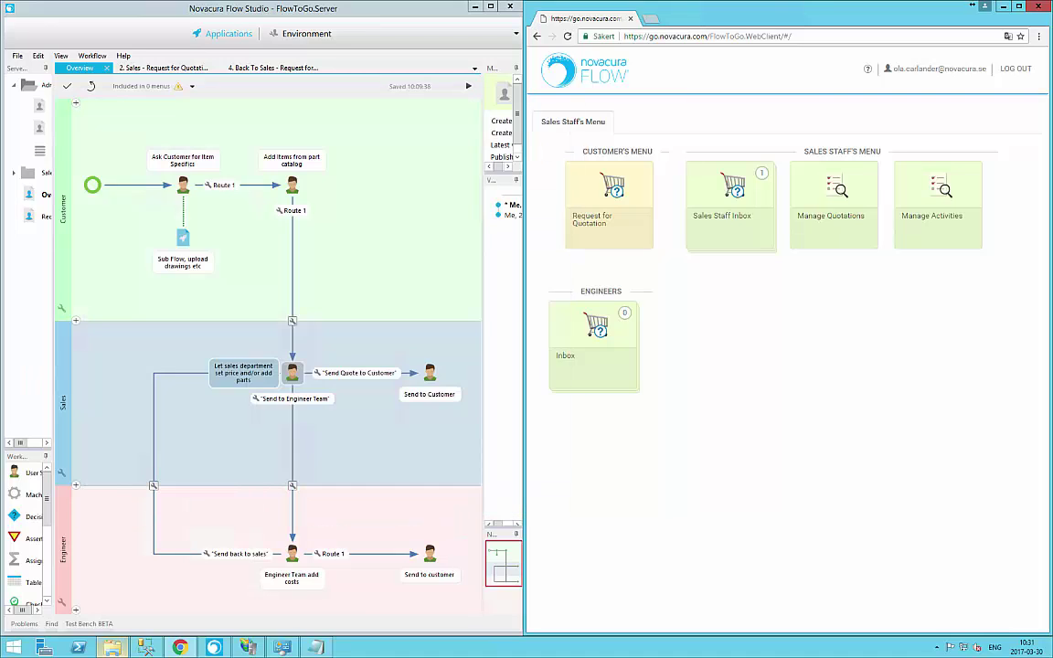
Check the calendar view of the Sales Staff Inbox, return to the sorted view and open the "A very fast bike" request
click(757, 199)
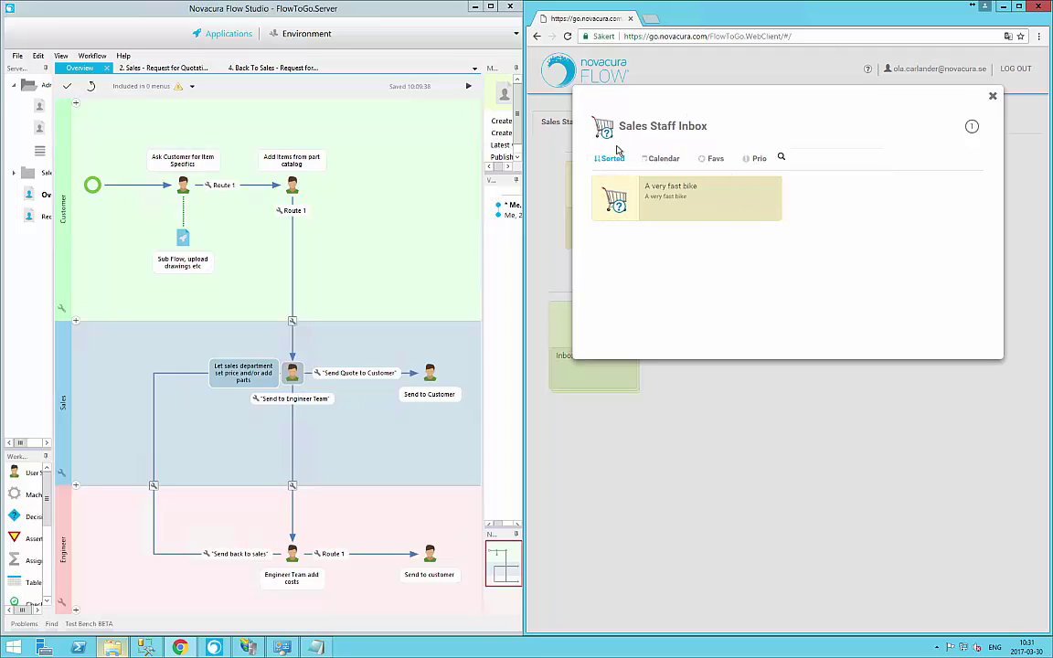
click(672, 161)
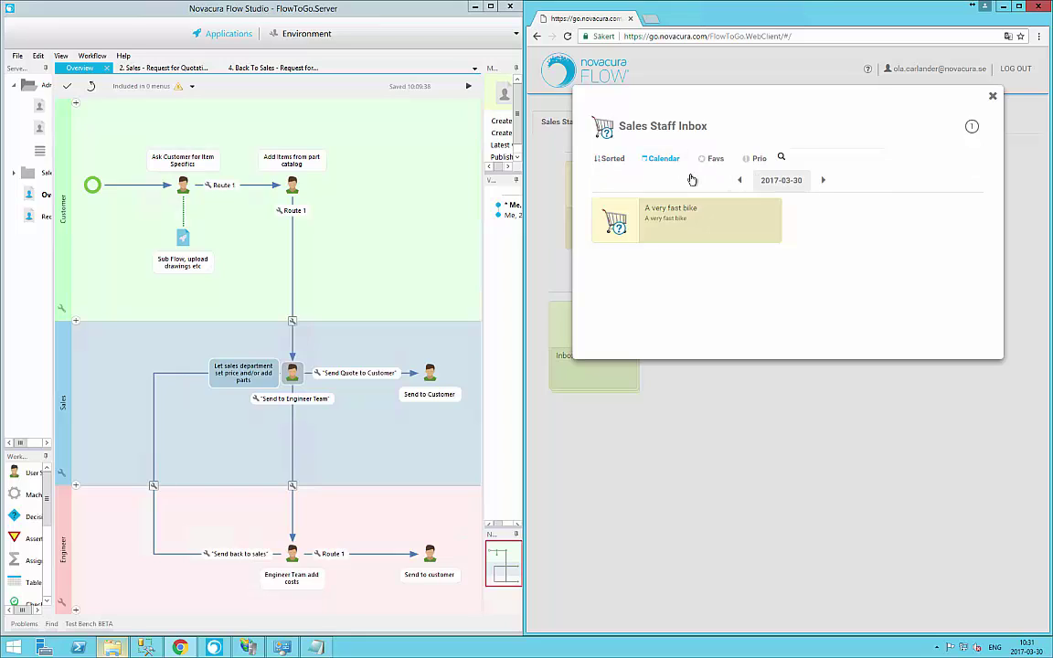
click(619, 164)
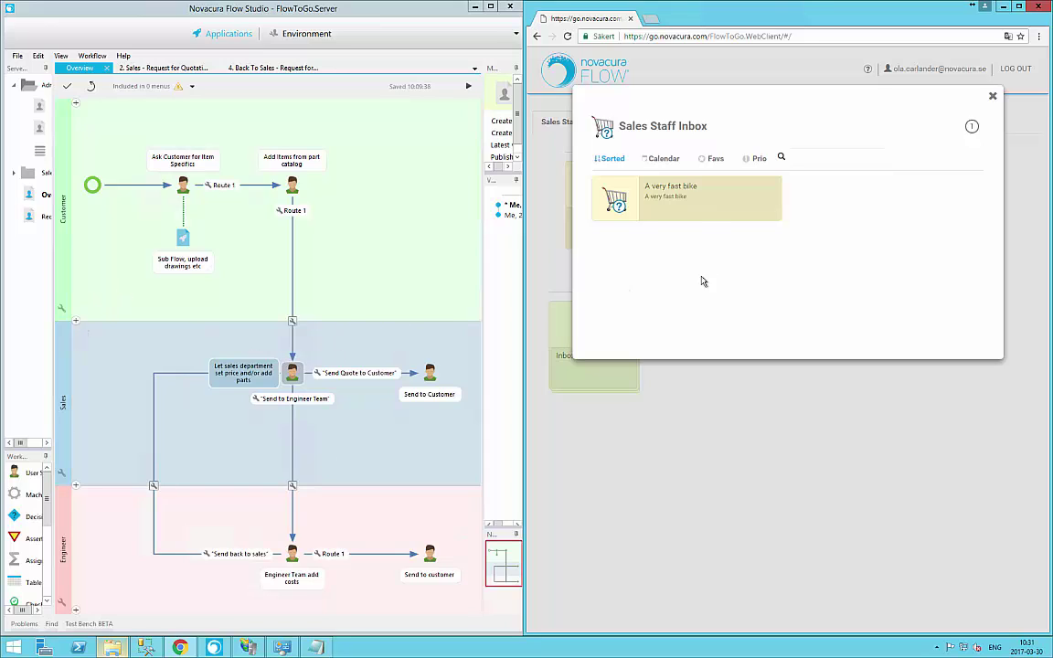
click(667, 195)
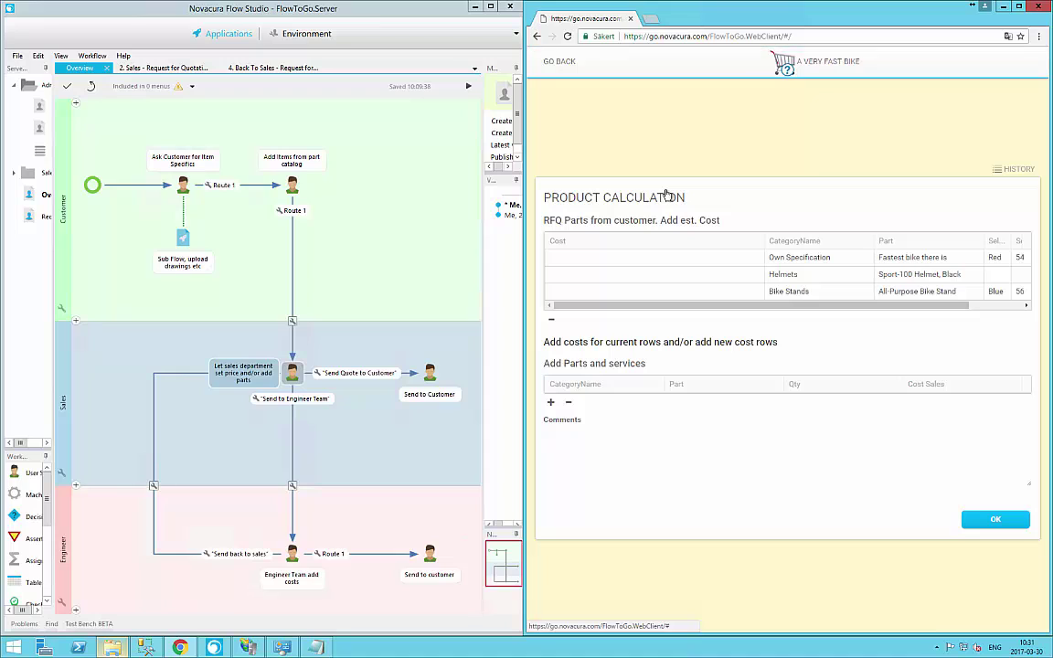
Enter the estimated costs for the customer's RFQ parts: 5000 for Own Specification, 200 for Helmets and 800 for Bike Stands
drag(814, 307, 943, 322)
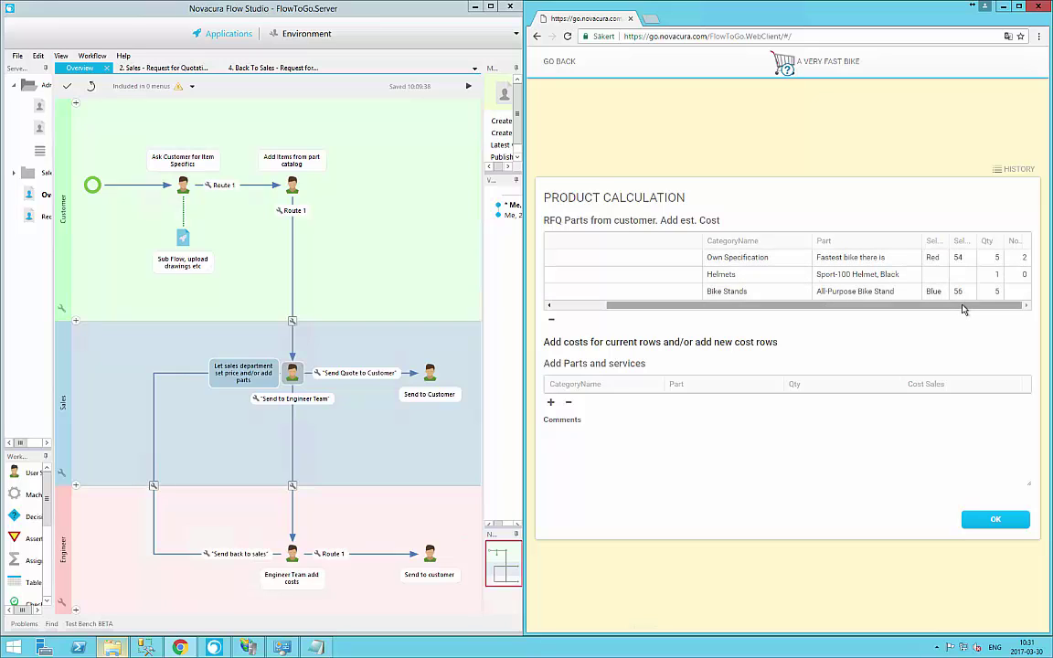
drag(869, 305, 531, 263)
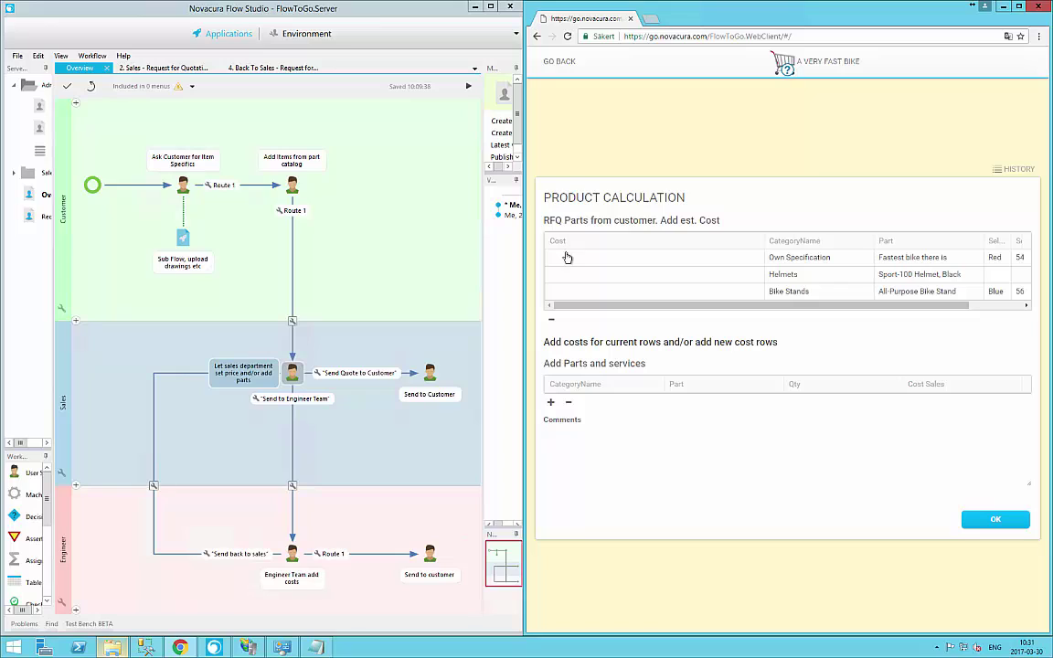
click(562, 260)
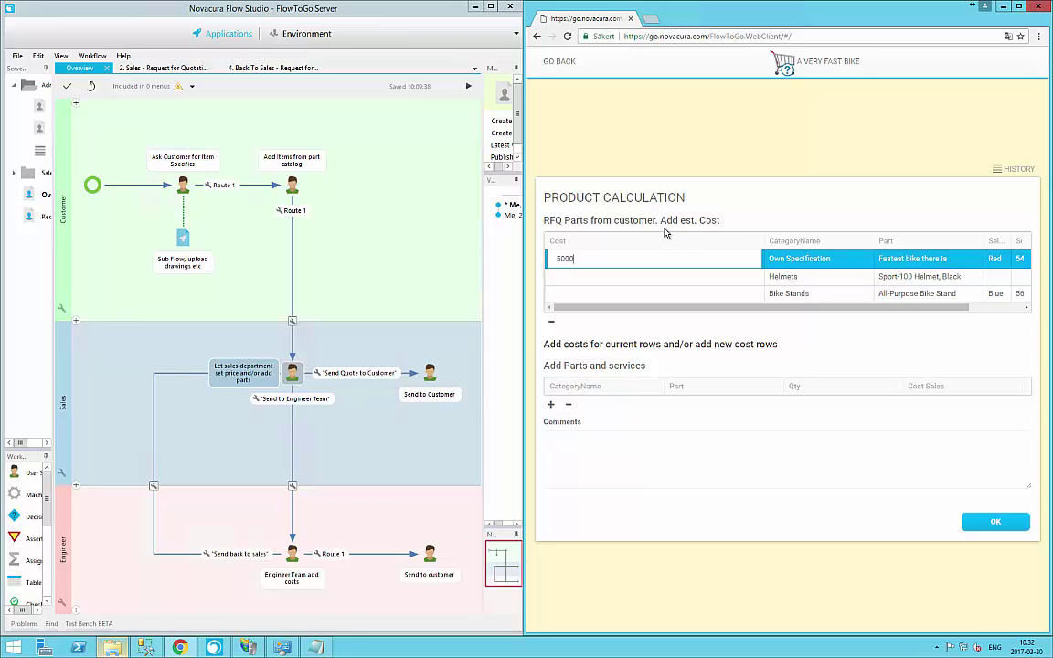
click(670, 276)
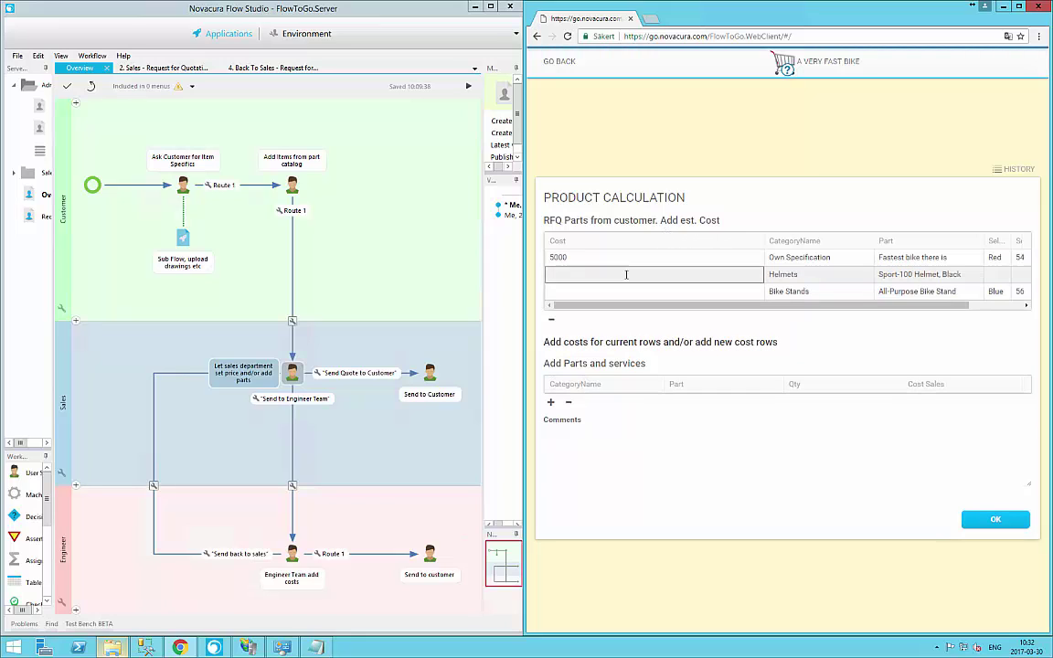
click(626, 274)
text(200)
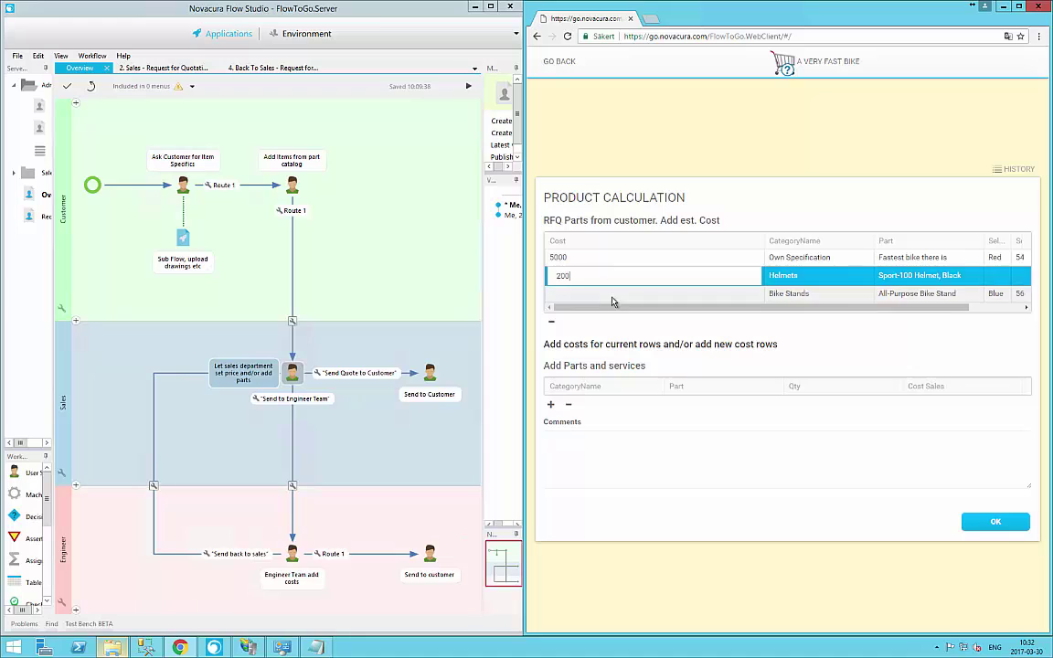
click(605, 298)
click(603, 299)
text(800)
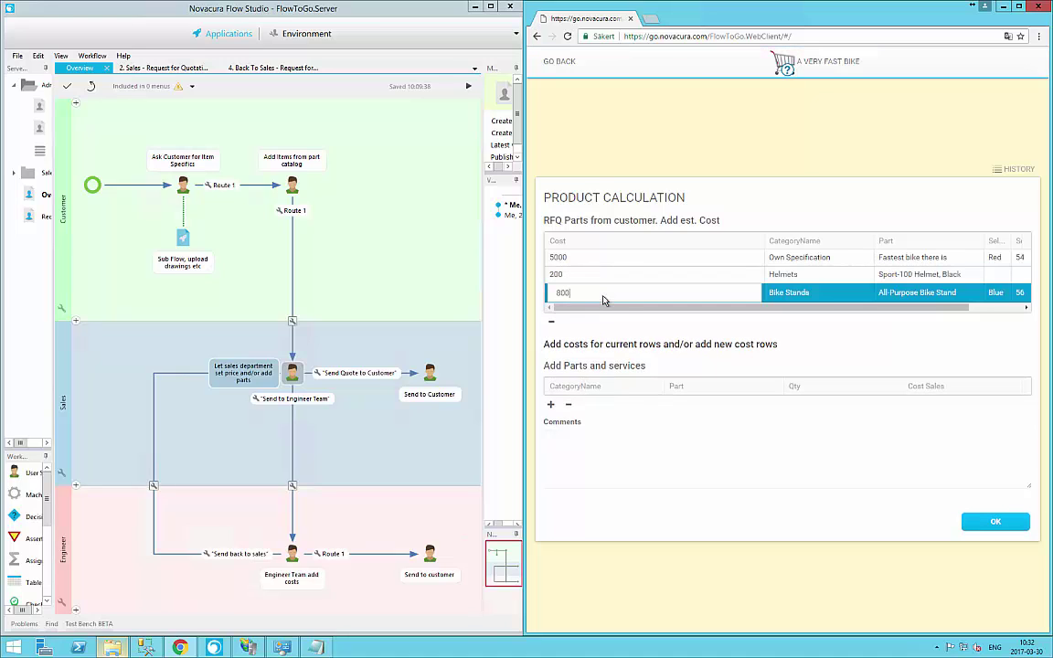
click(837, 353)
Add a parts-and-services row with category Other and part Handle Fee
click(550, 404)
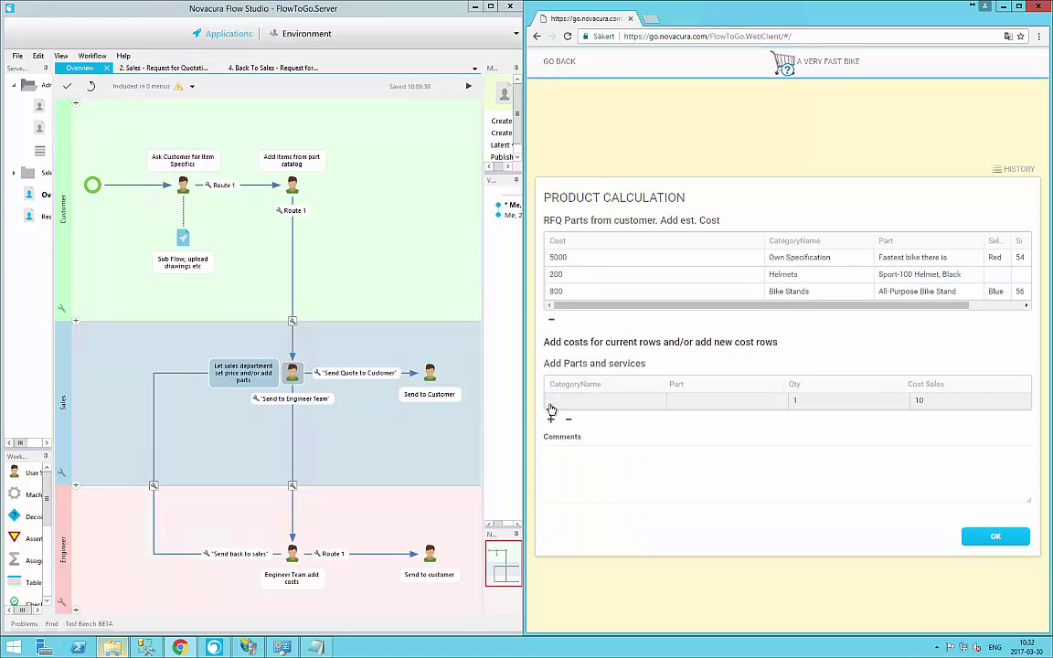
click(596, 403)
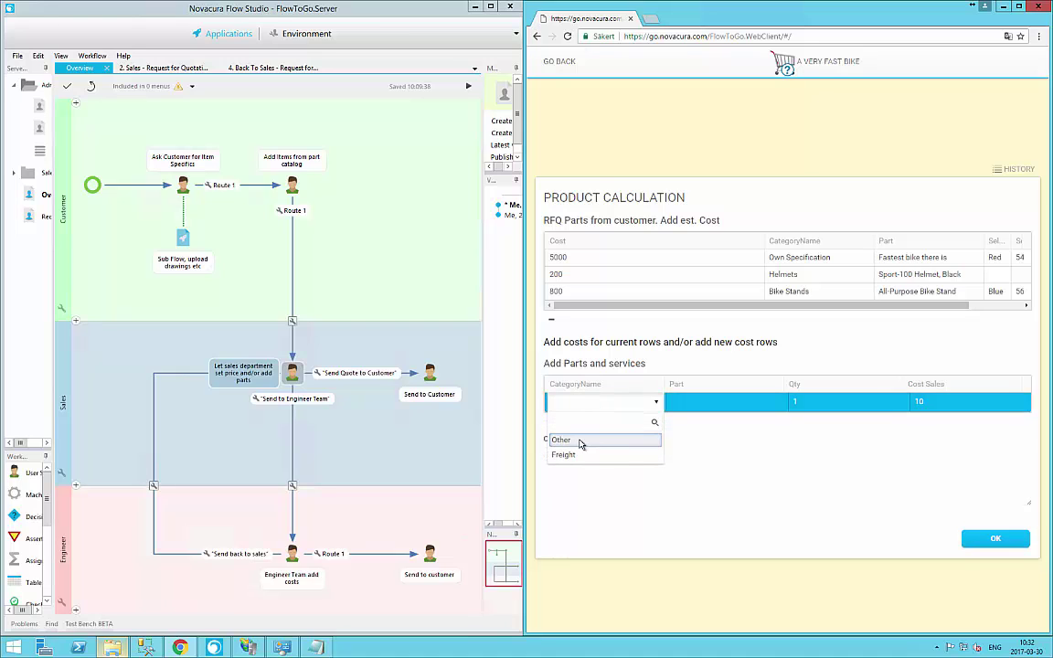
click(581, 442)
click(704, 404)
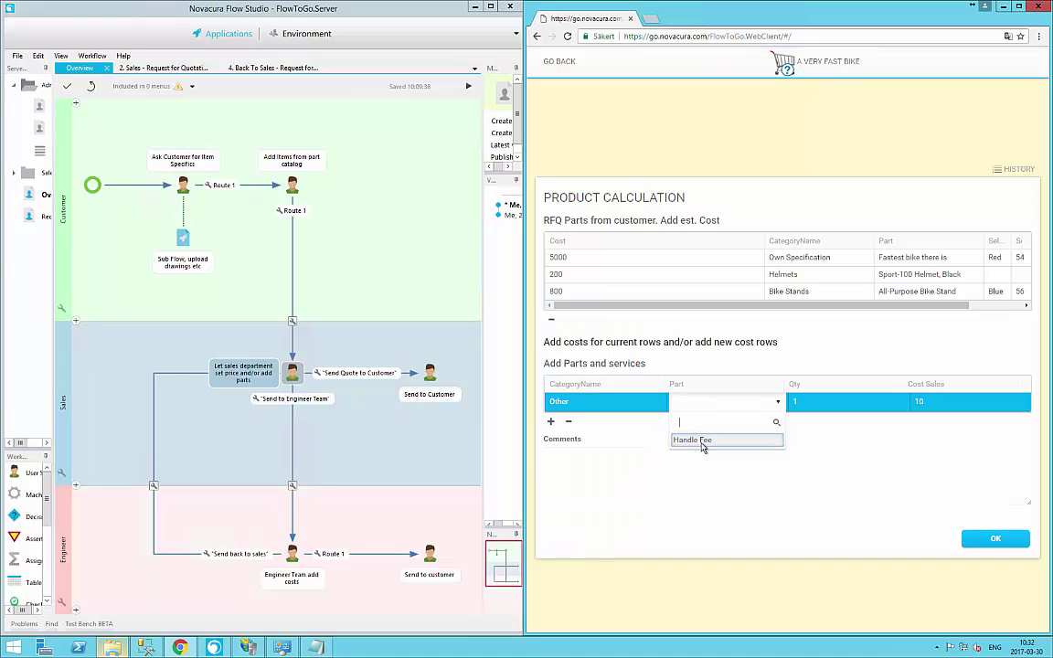
click(700, 441)
Add a parts-and-services row with category Freight, part UPS and a sales cost of 20
click(551, 422)
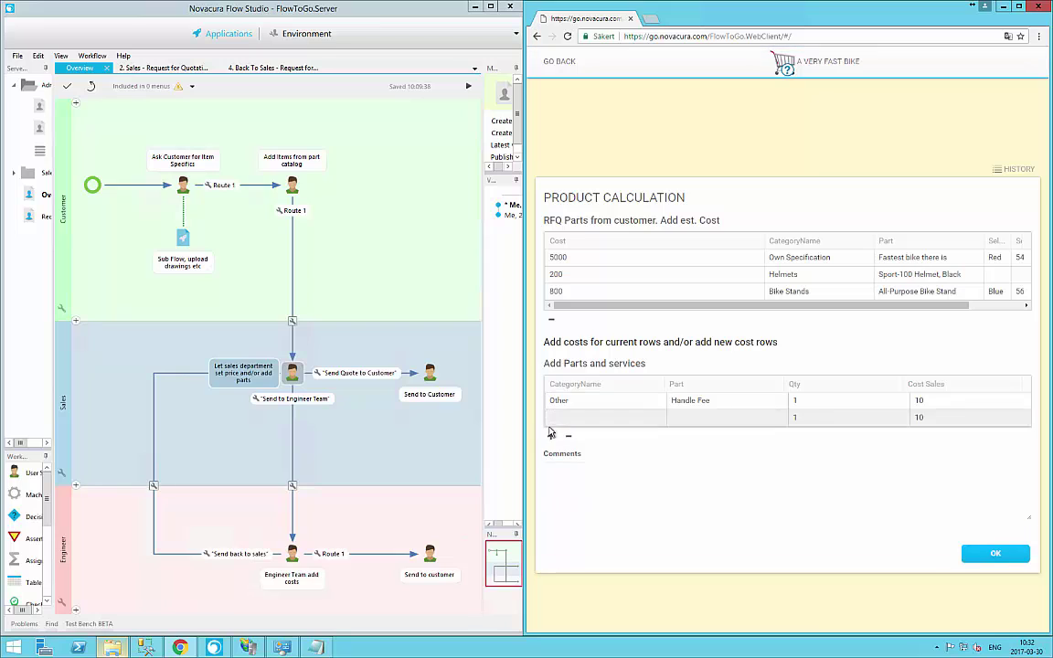
click(589, 417)
click(576, 472)
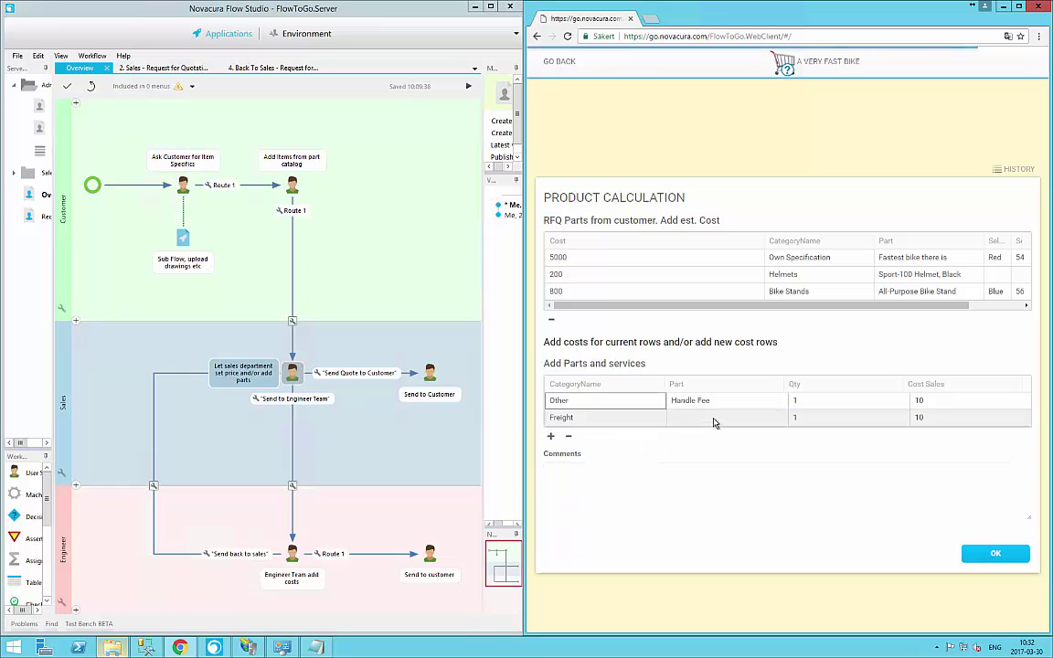
click(715, 422)
click(705, 456)
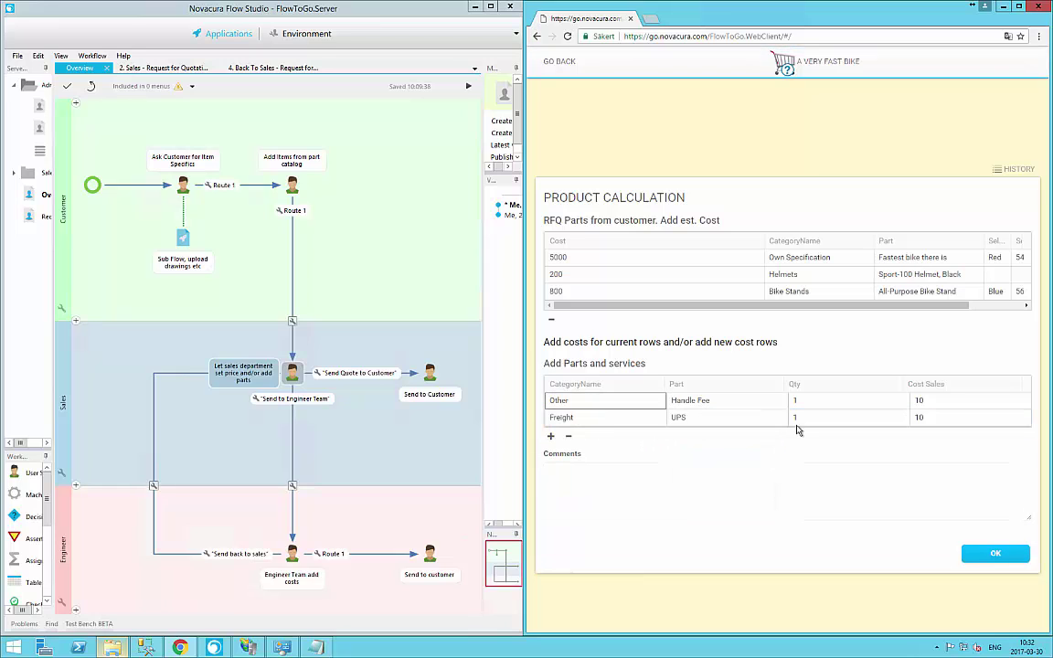
click(915, 418)
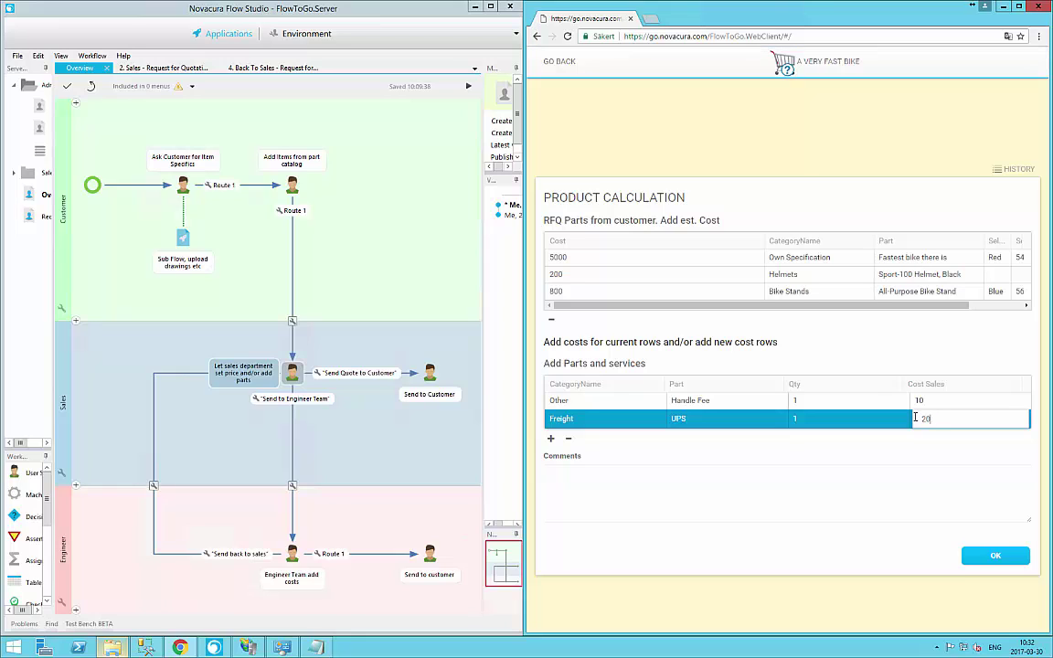
click(690, 320)
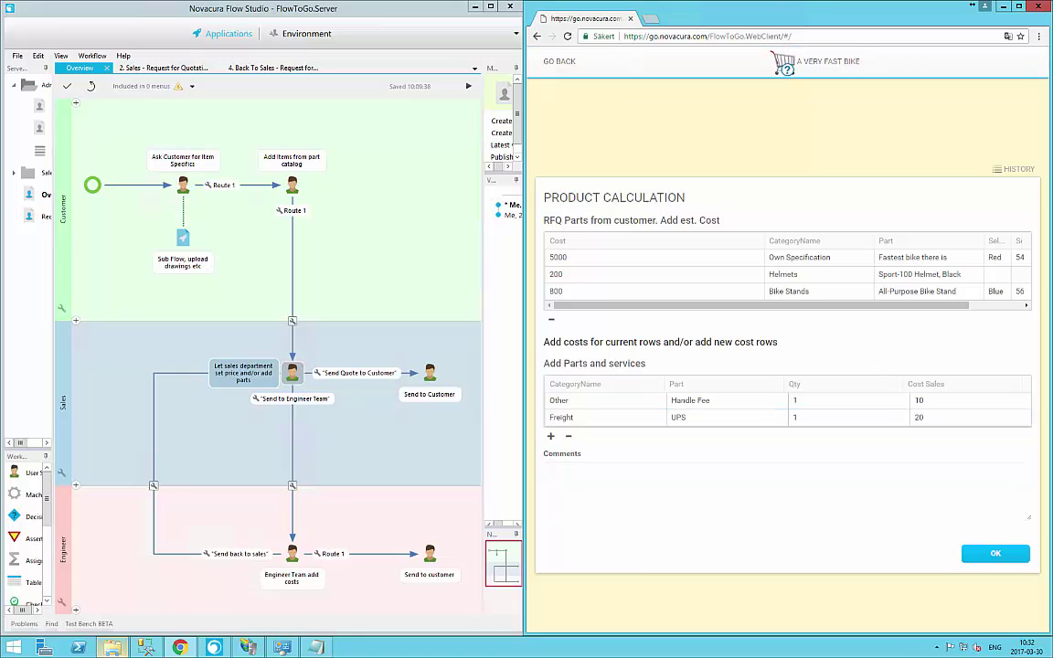
Enter the comment "Please look carefully at this." and submit the product calculation
click(595, 494)
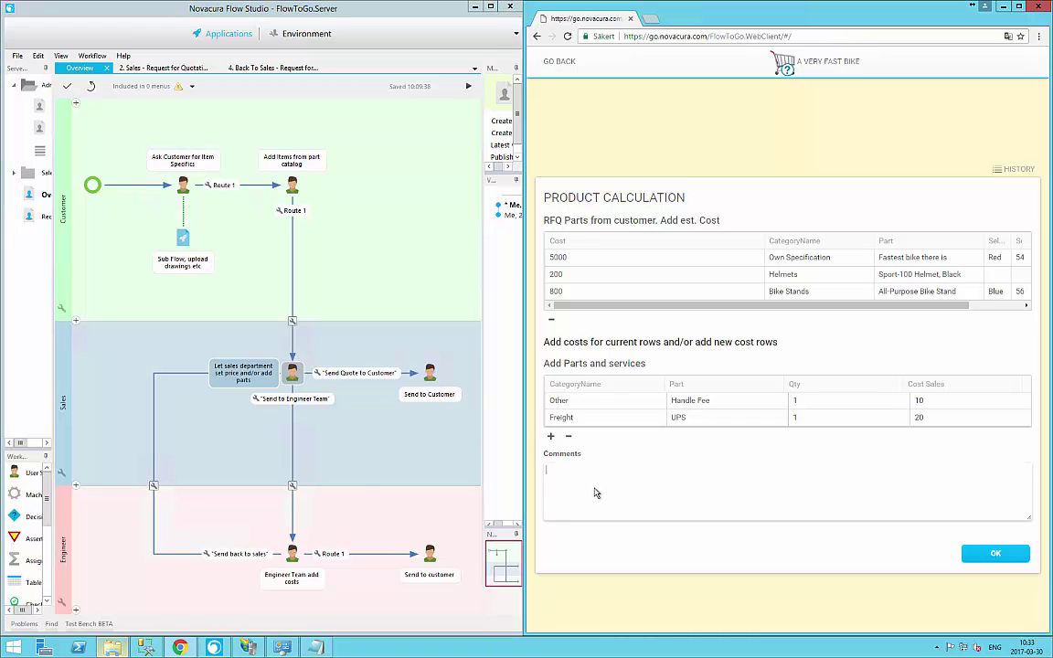
text(Please look carefully at this.)
click(993, 553)
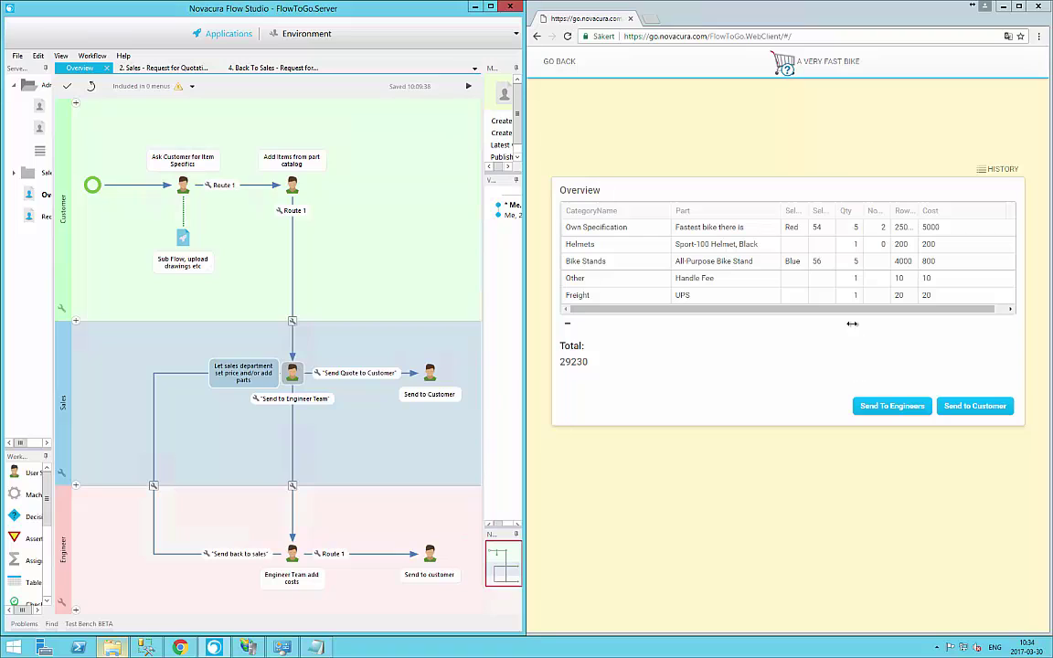
Widen the RowTotal column in the Overview table and review the row totals and costs across all columns
scroll(942, 217, right, 1)
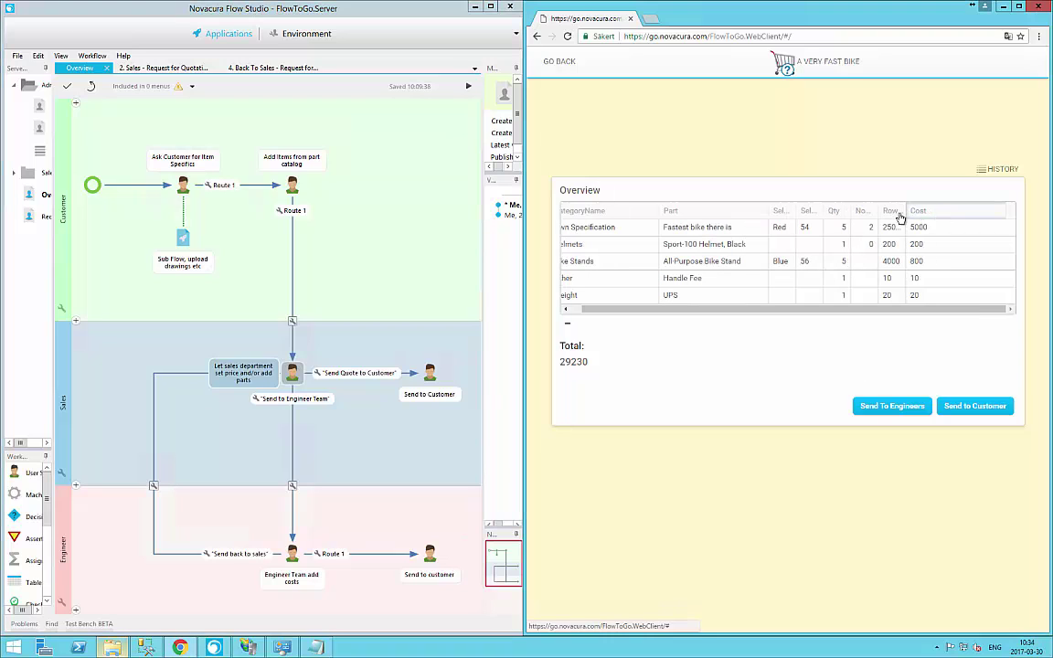
drag(909, 217, 936, 216)
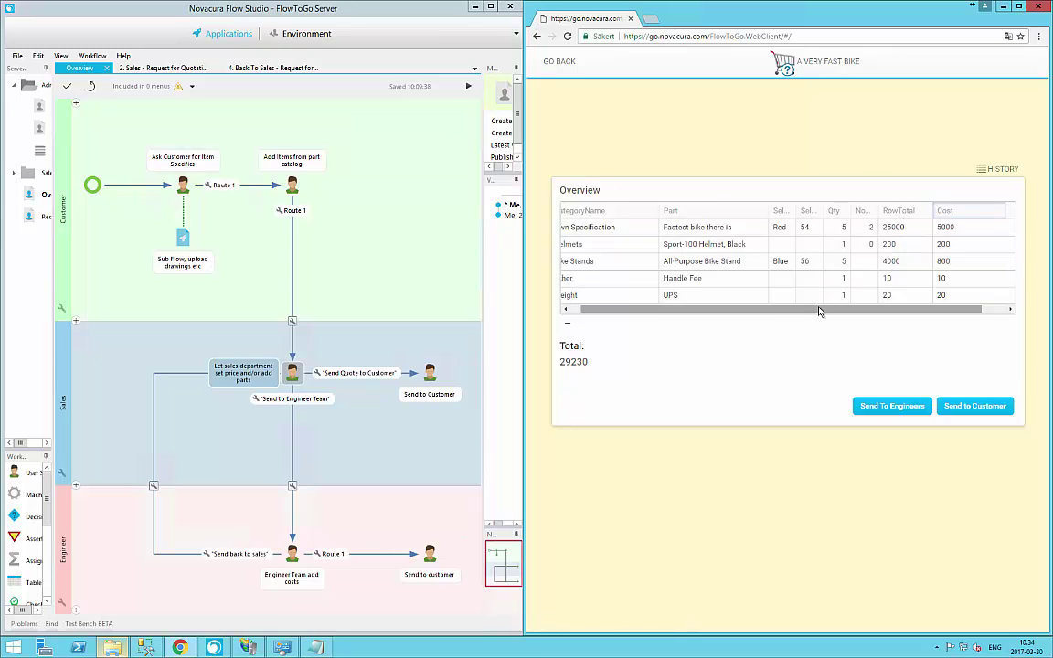
drag(820, 310, 769, 313)
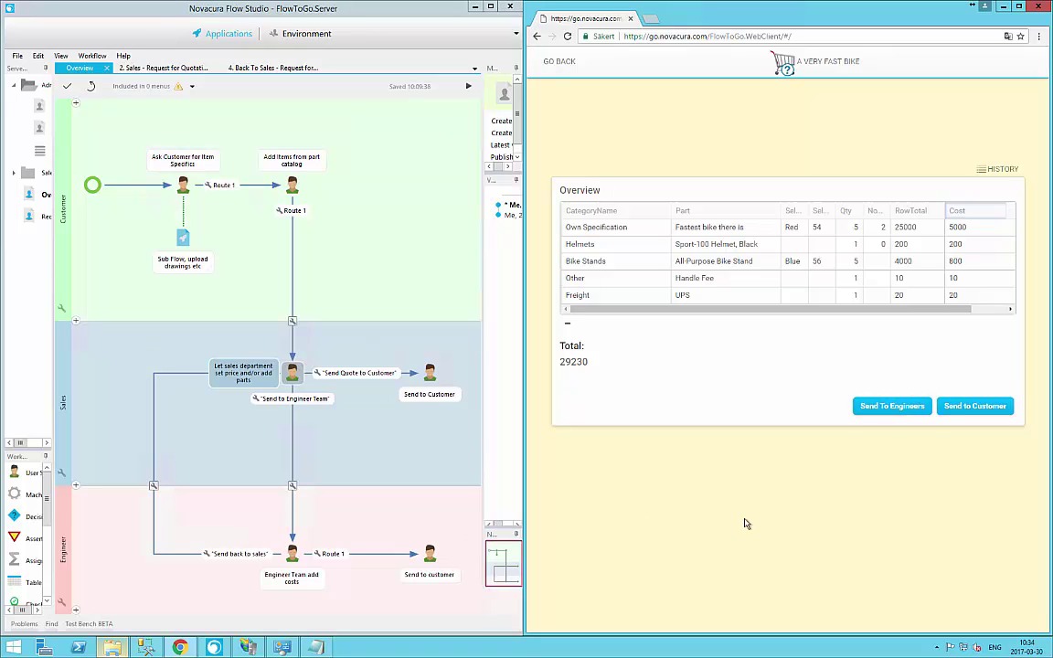
Send the RFQ to the engineers and open the "A very fast bike" request from the Engineers inbox
click(867, 408)
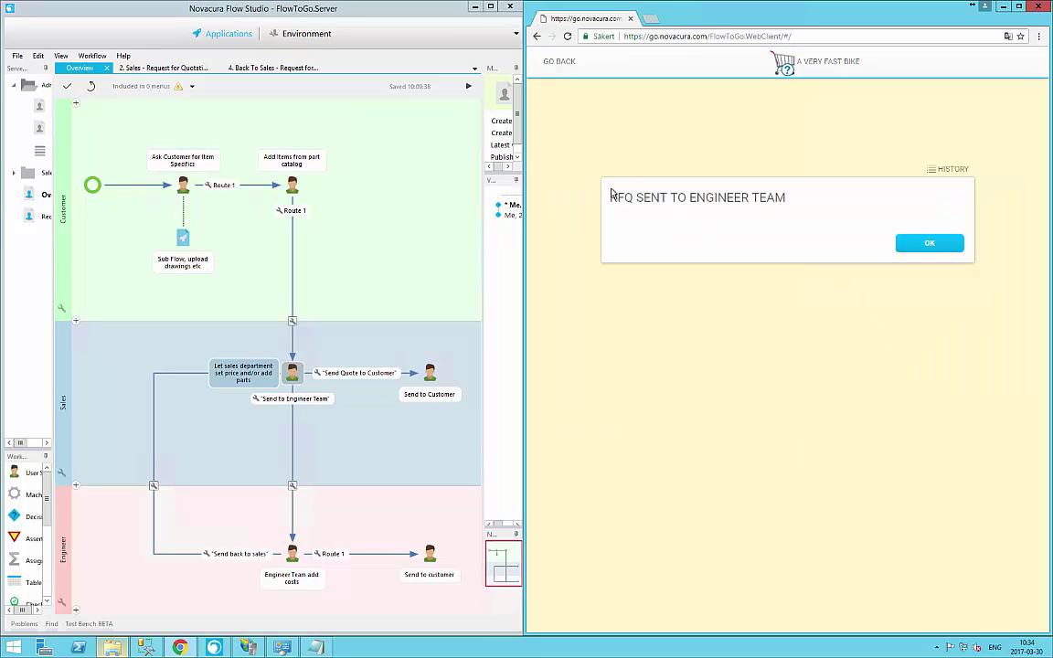
click(912, 242)
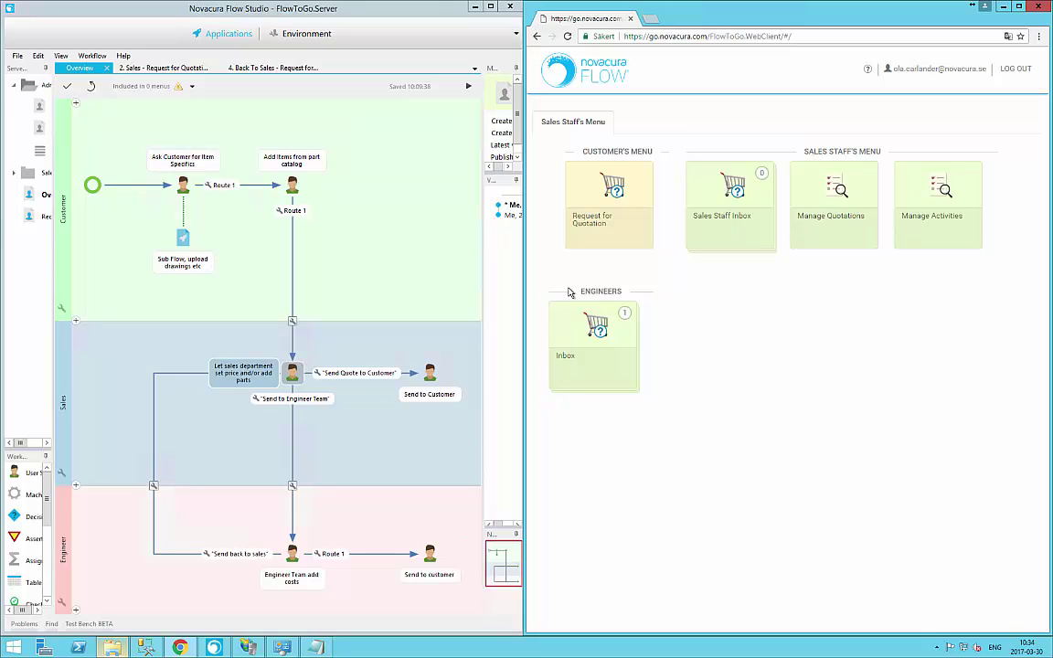
click(585, 343)
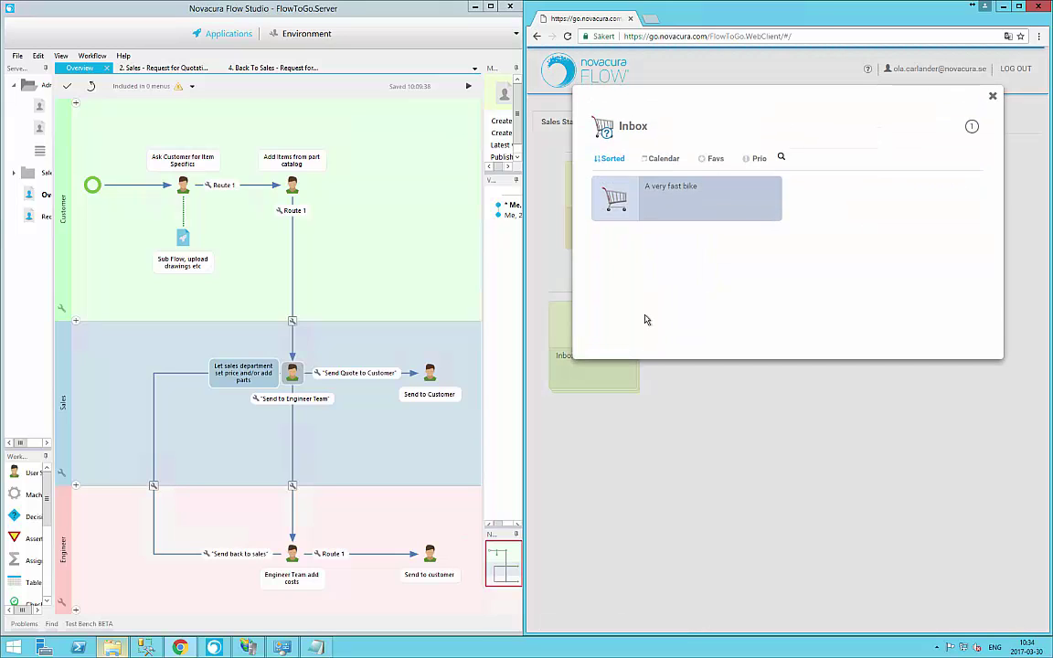
click(669, 206)
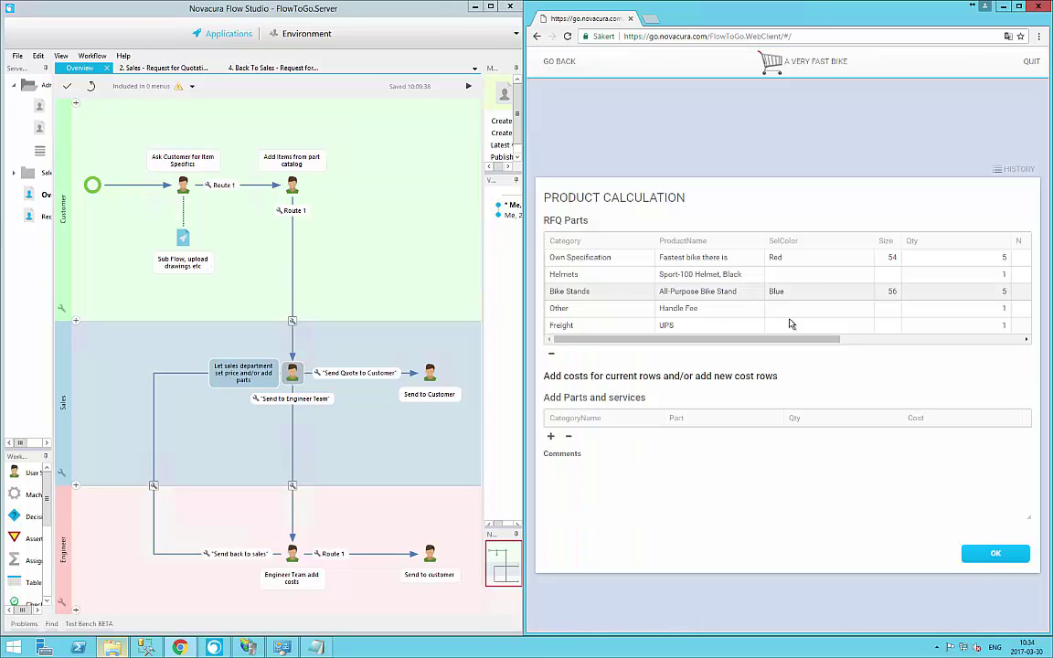
drag(757, 340, 585, 384)
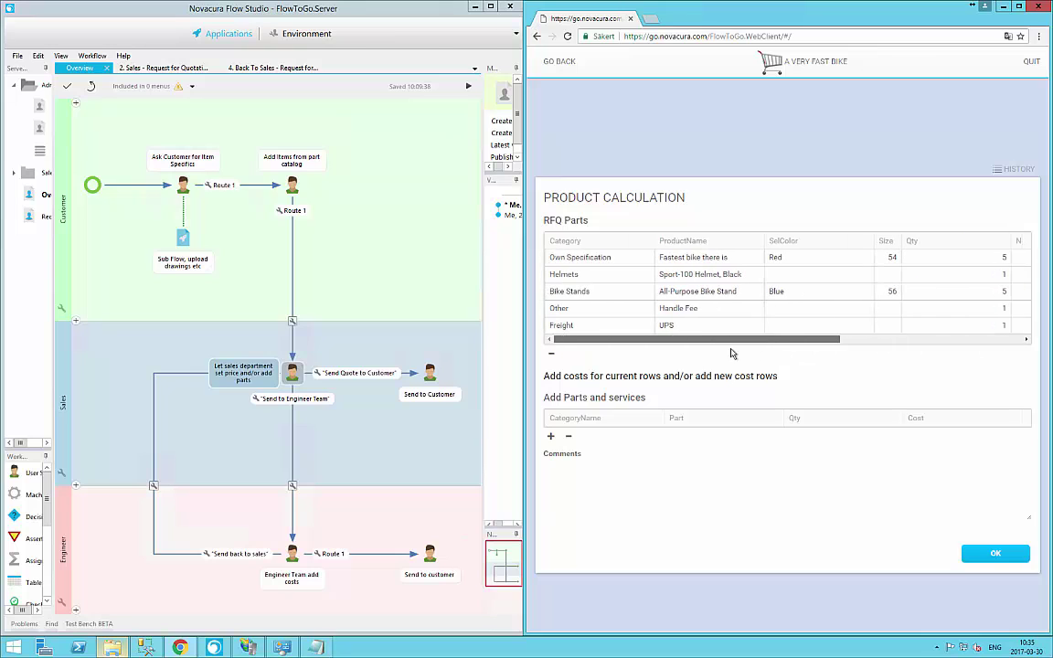
Add a parts-and-services row with category Labor, part White Collar, quantity 50 and cost 150
click(550, 436)
click(562, 438)
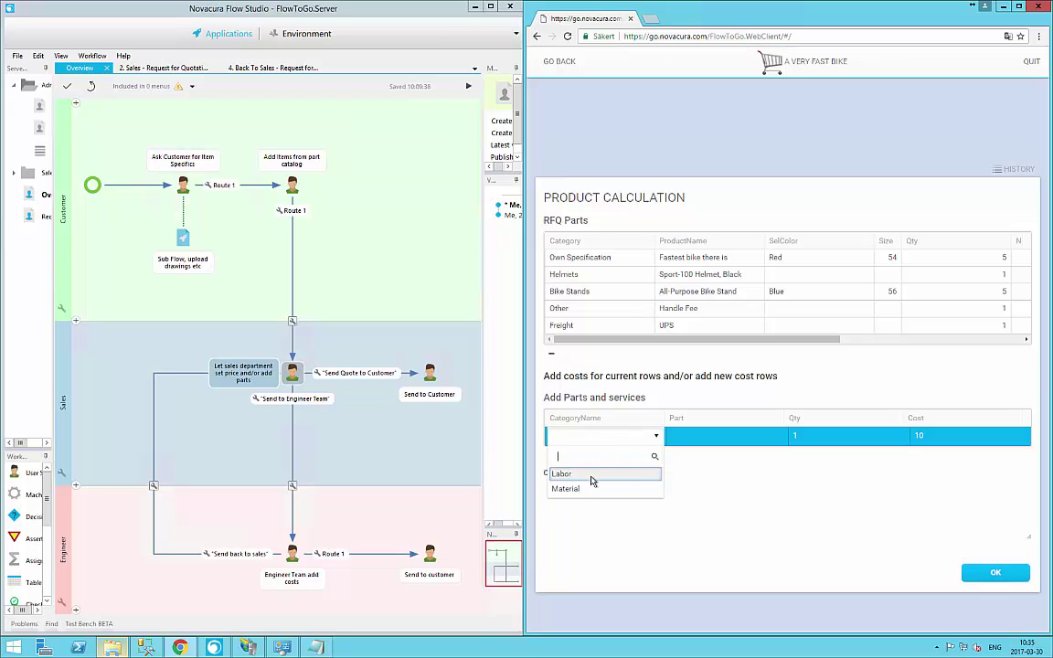
click(590, 474)
click(694, 439)
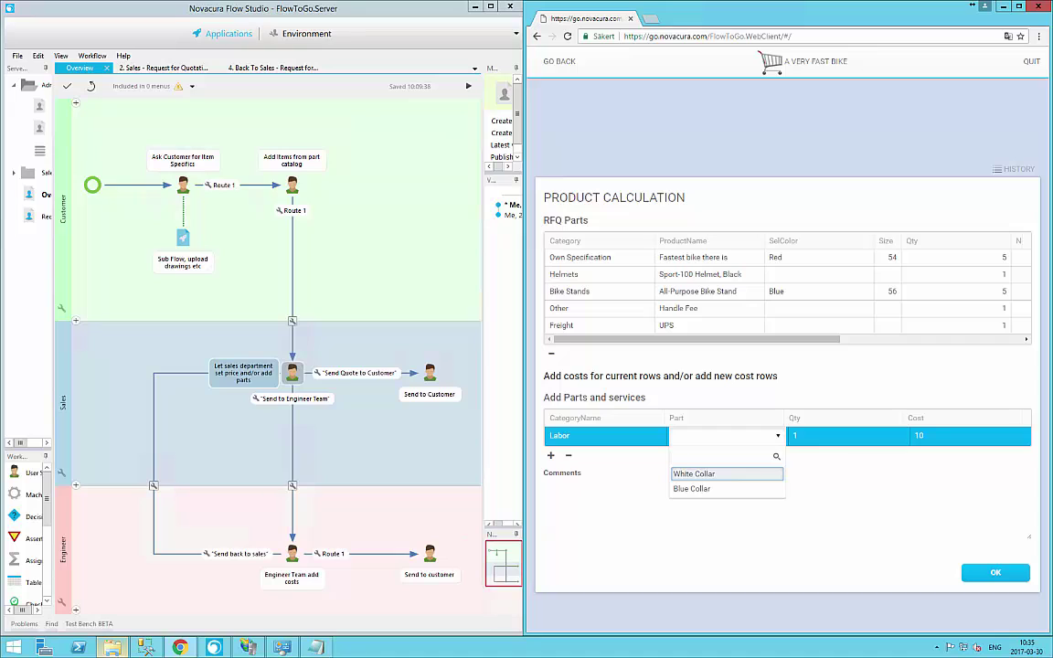
click(731, 475)
click(833, 435)
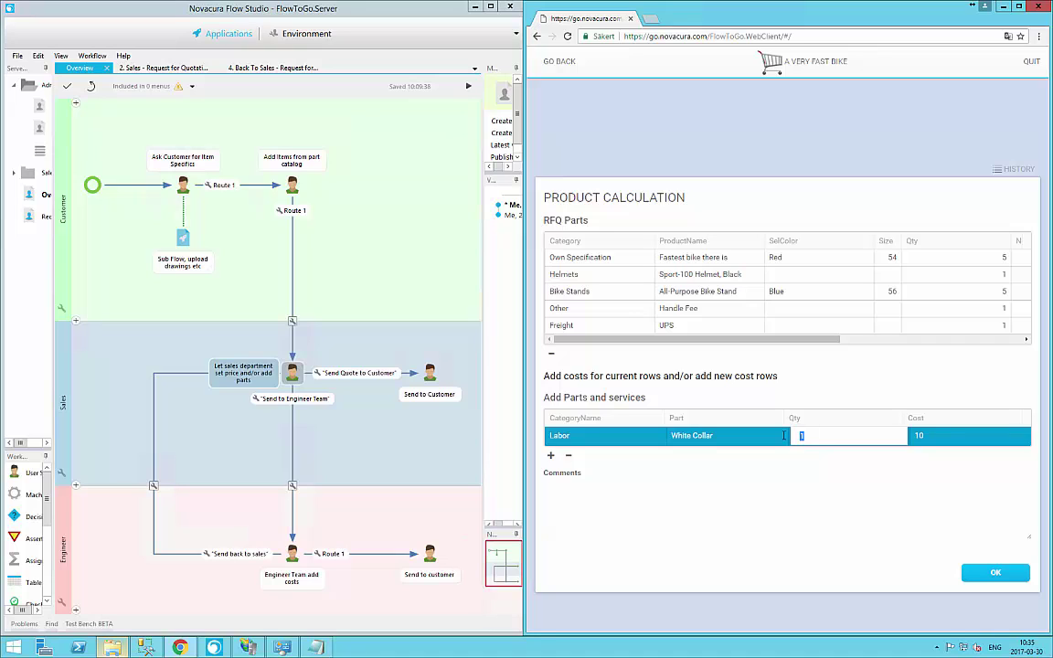
click(940, 437)
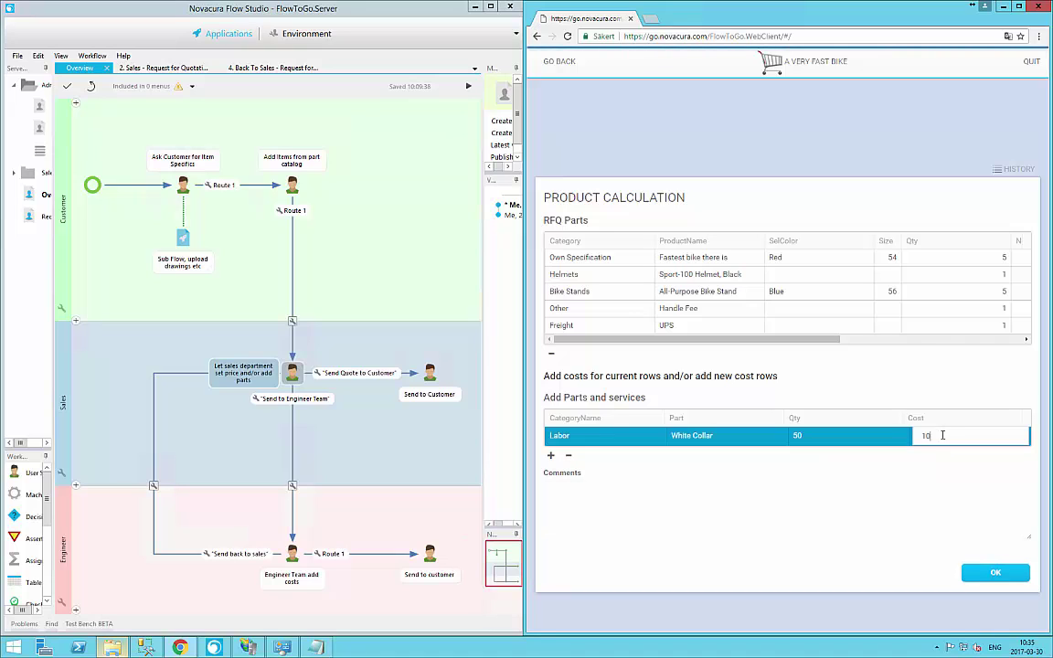
text(150)
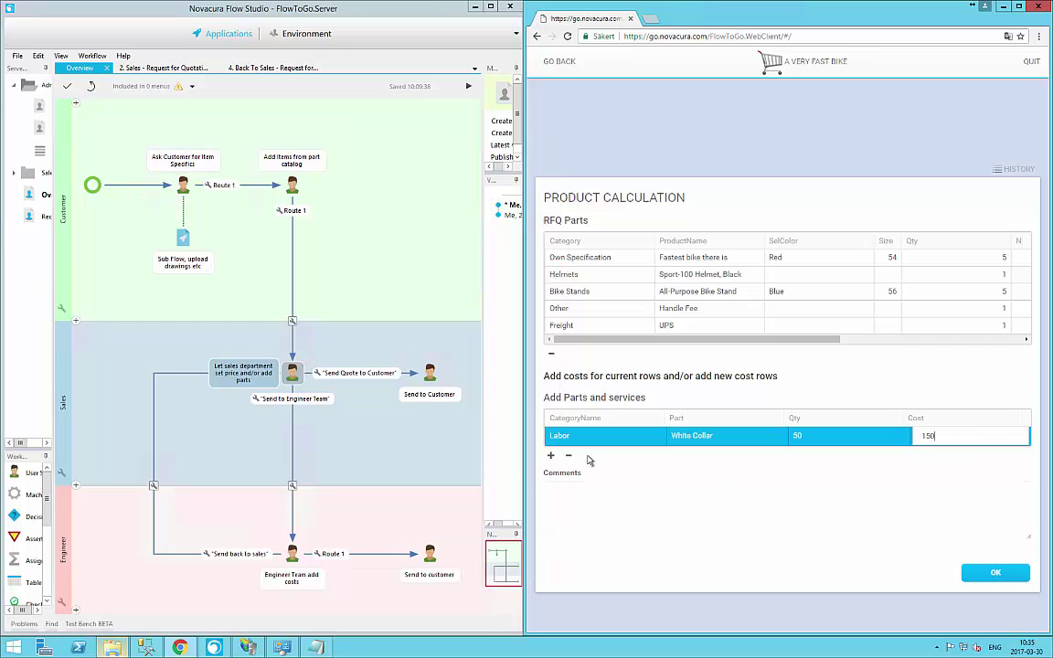
Add a second parts-and-services row with category Material, part Steel and quantity 30
click(550, 454)
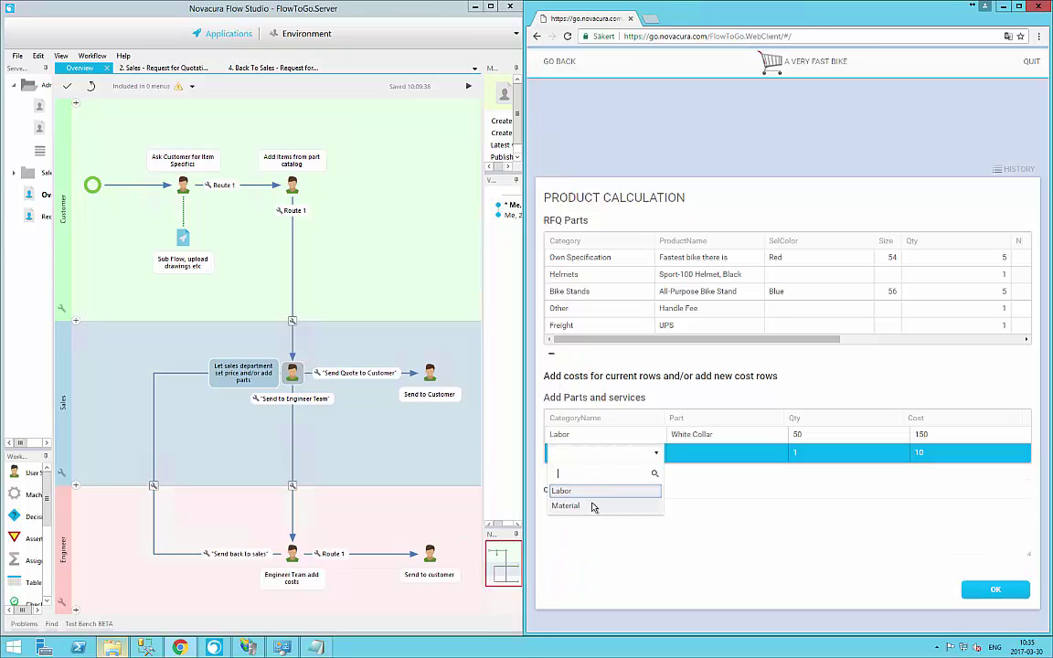
click(592, 491)
click(702, 494)
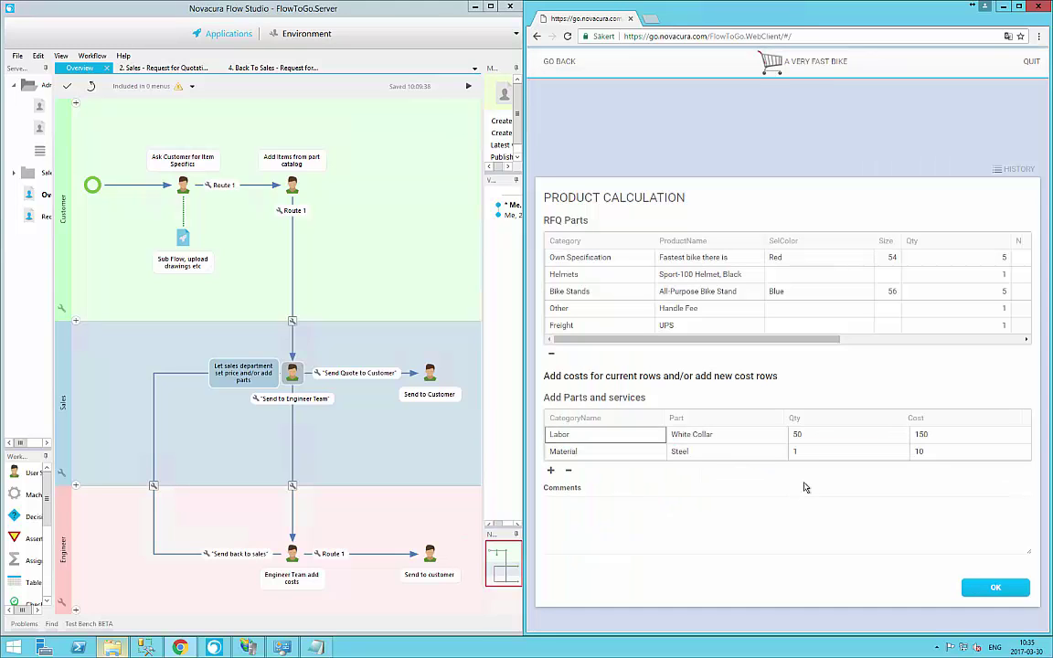
click(805, 453)
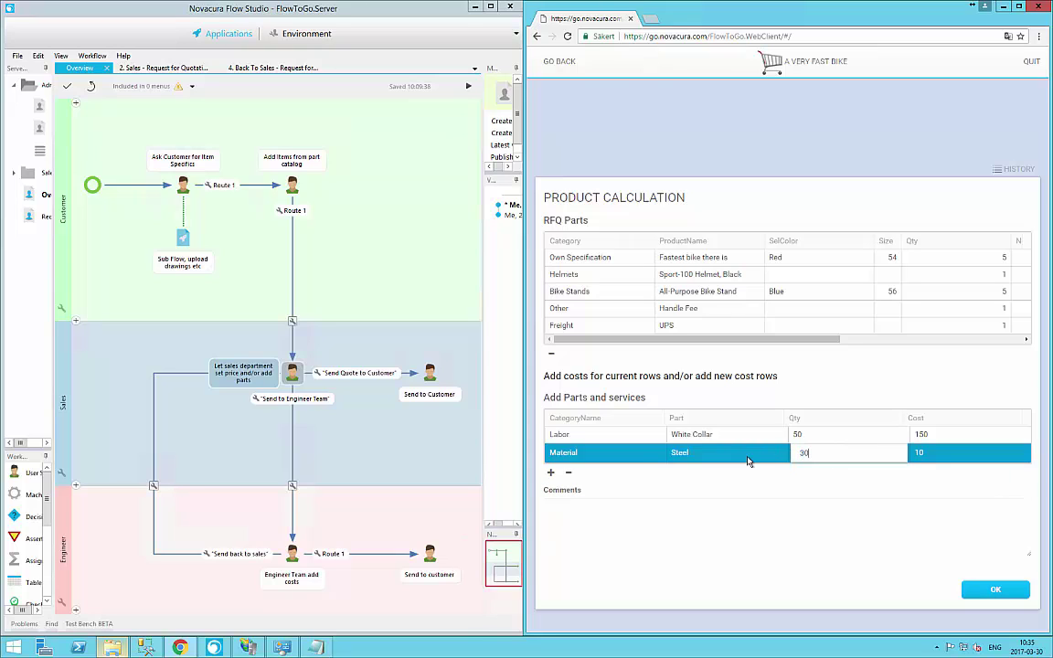
Add a third parts-and-services row with category Material, part Plate and quantity 20
click(551, 473)
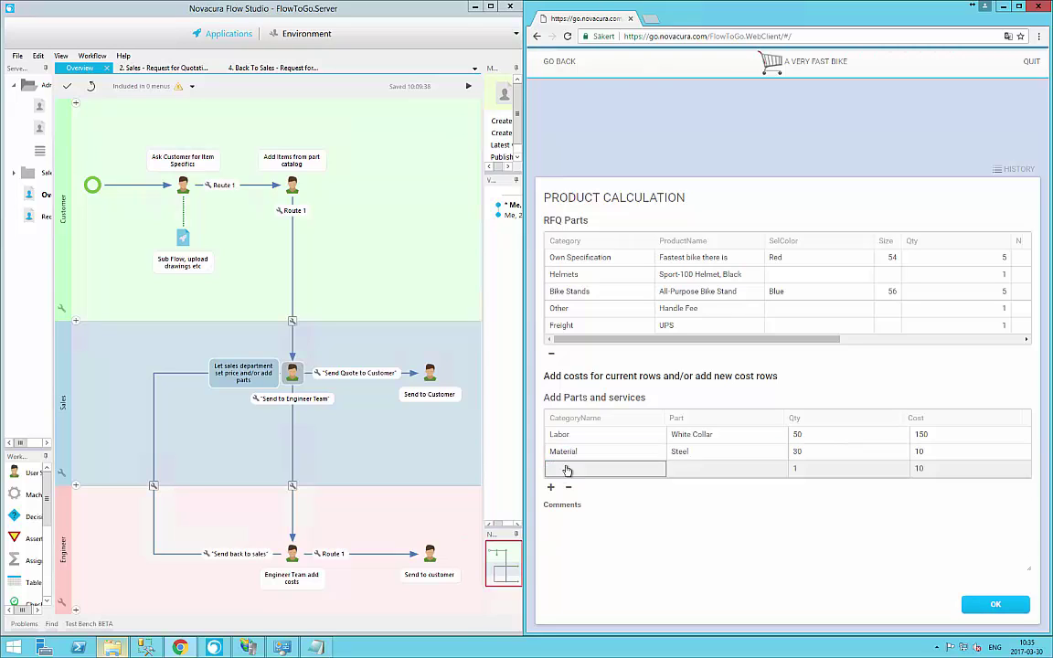
click(567, 470)
click(592, 521)
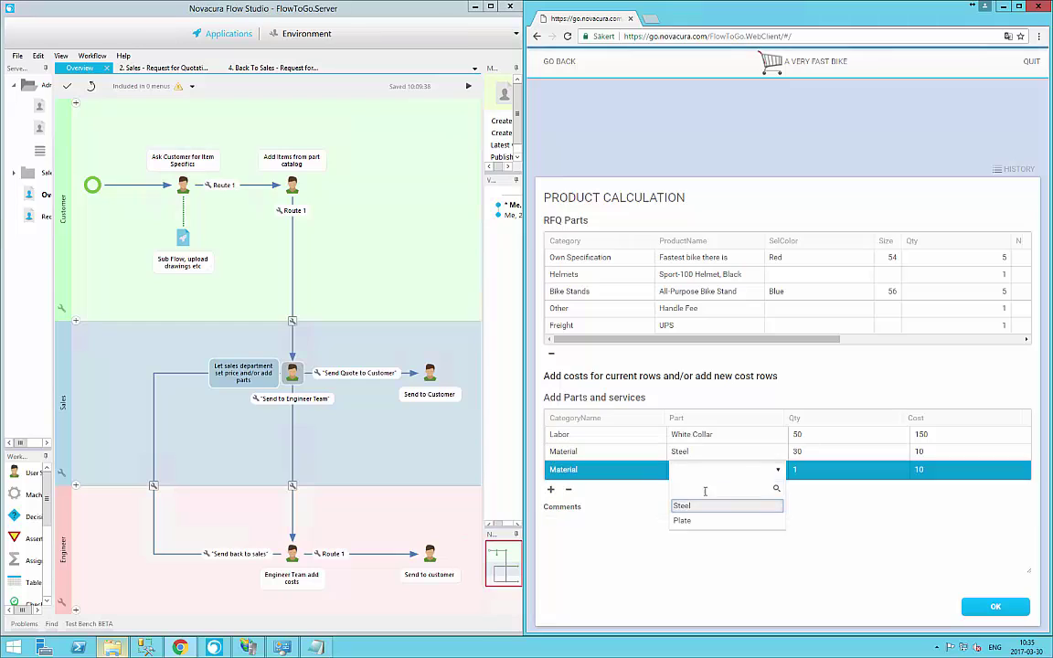
click(697, 521)
click(795, 470)
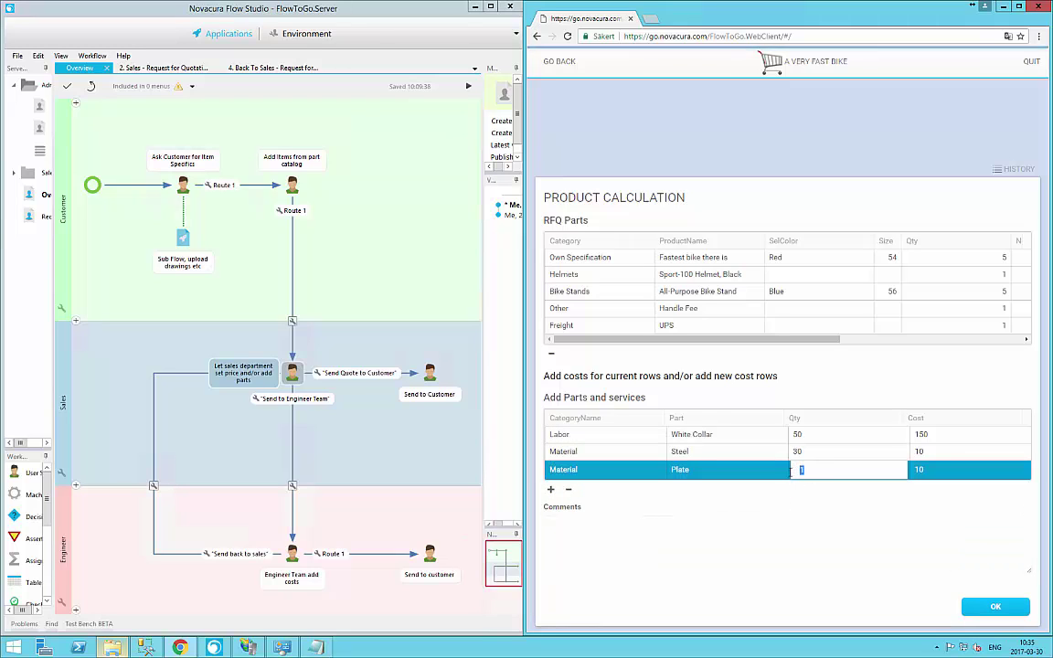
text(20)
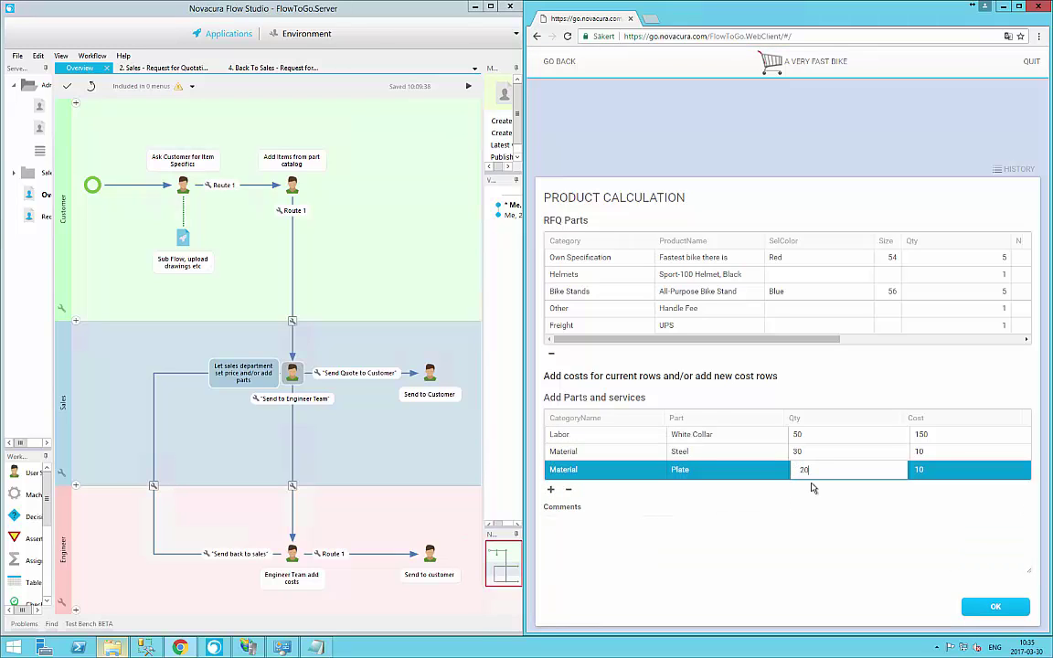
click(949, 470)
Enter the comment "This is it" and submit the engineers' product calculation
click(800, 535)
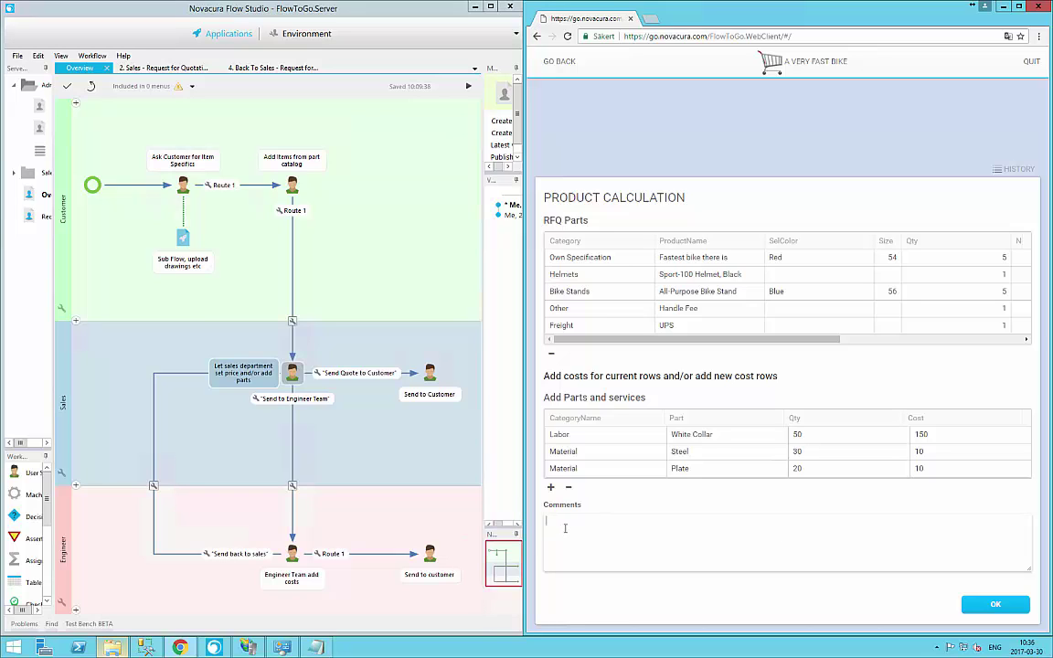
text(This is it)
click(996, 611)
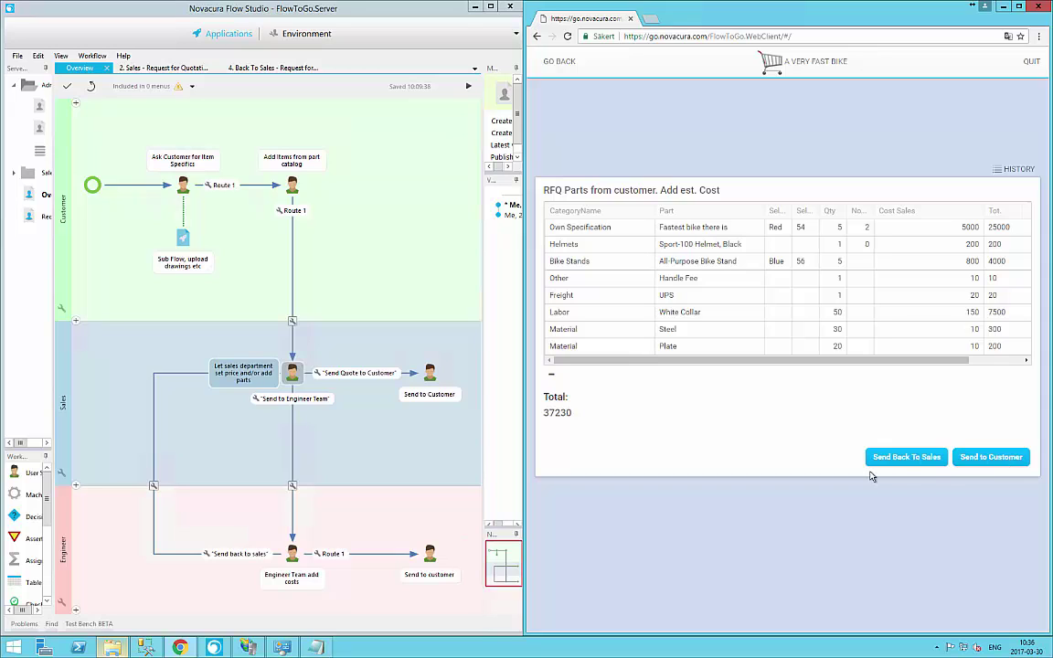
Send the RFQ back to sales and open the "A very fast bike" request from the Sales Staff Inbox
click(897, 462)
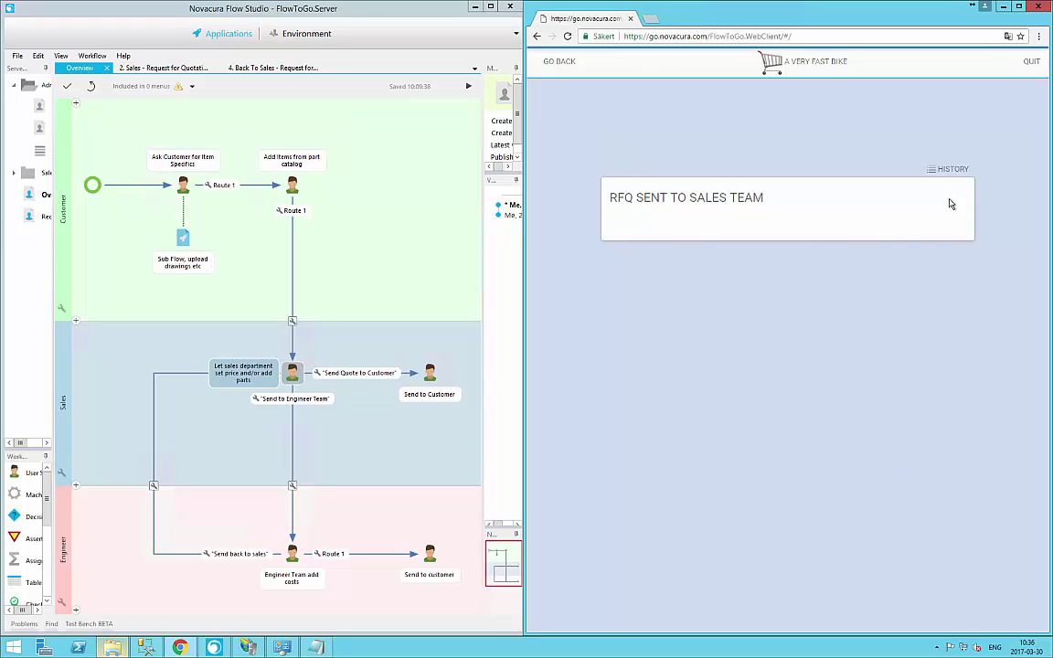
click(1031, 62)
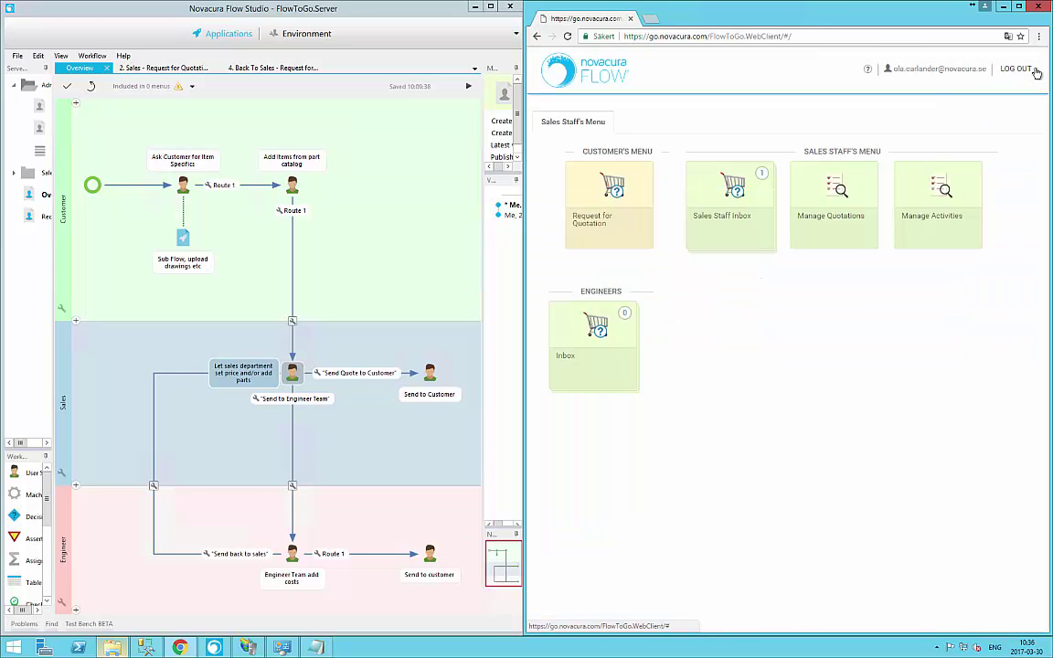
click(746, 189)
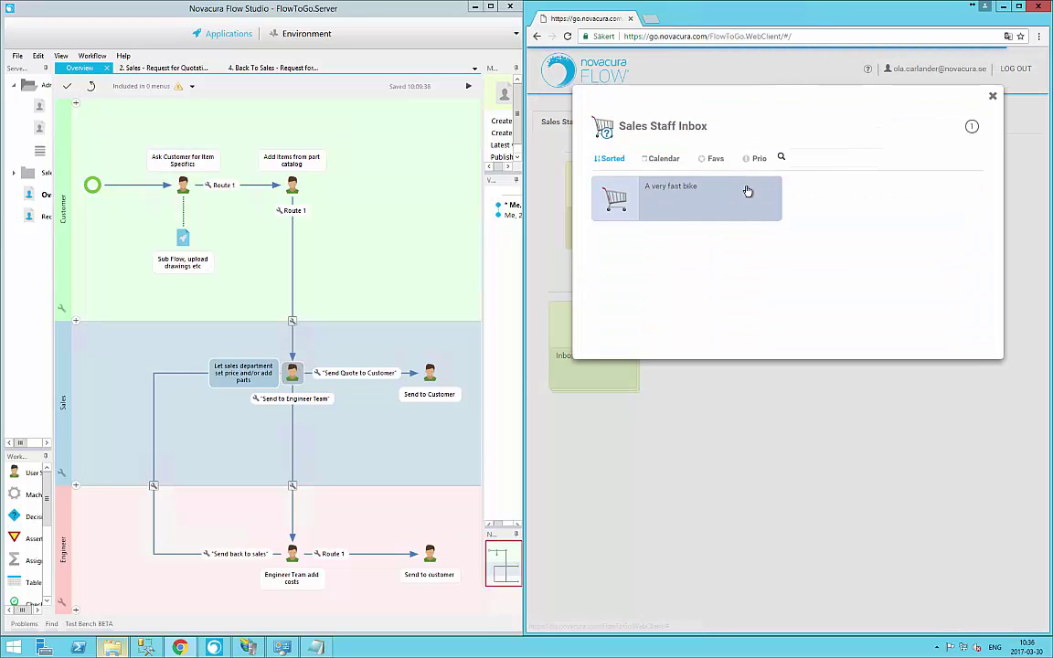
click(651, 209)
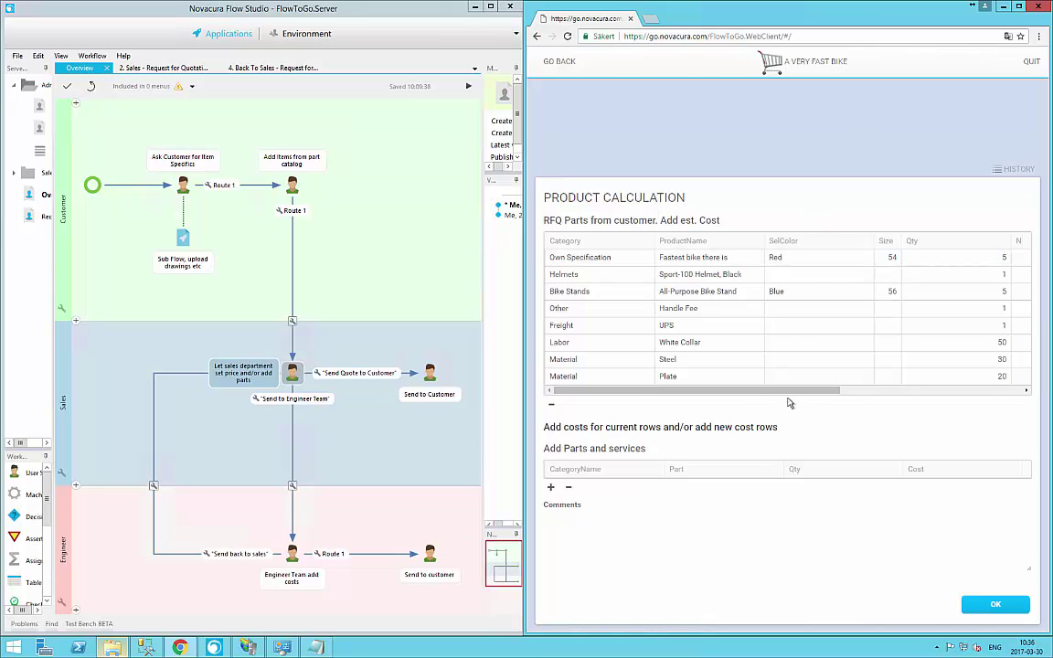
drag(790, 392, 654, 379)
Add a parts-and-services row with category Material and part Plate to the returned request
click(552, 491)
click(590, 469)
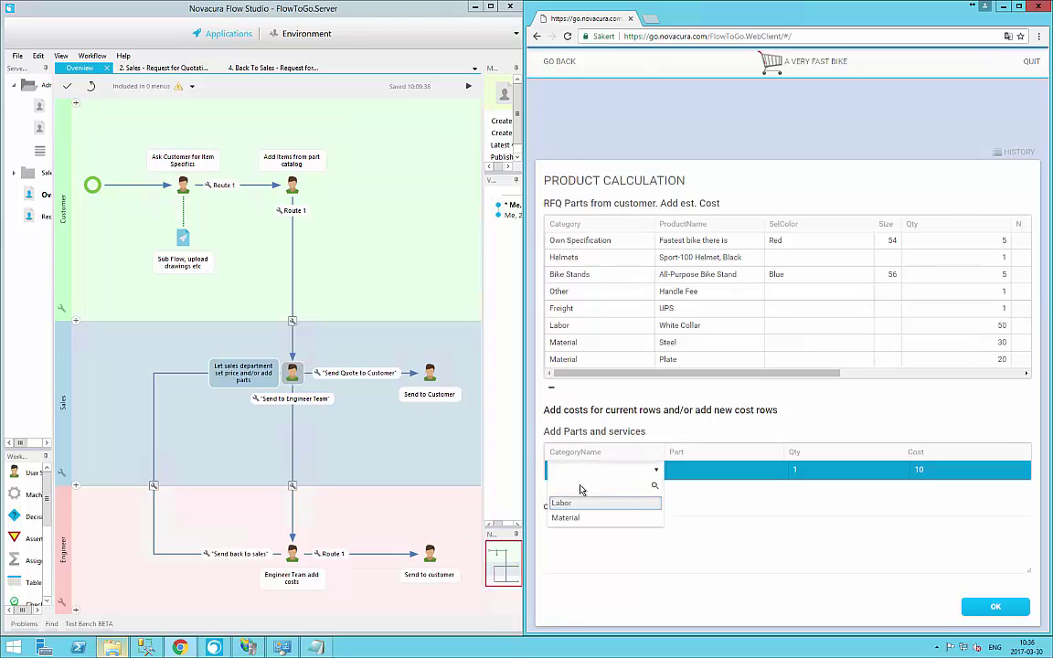
click(578, 500)
click(602, 472)
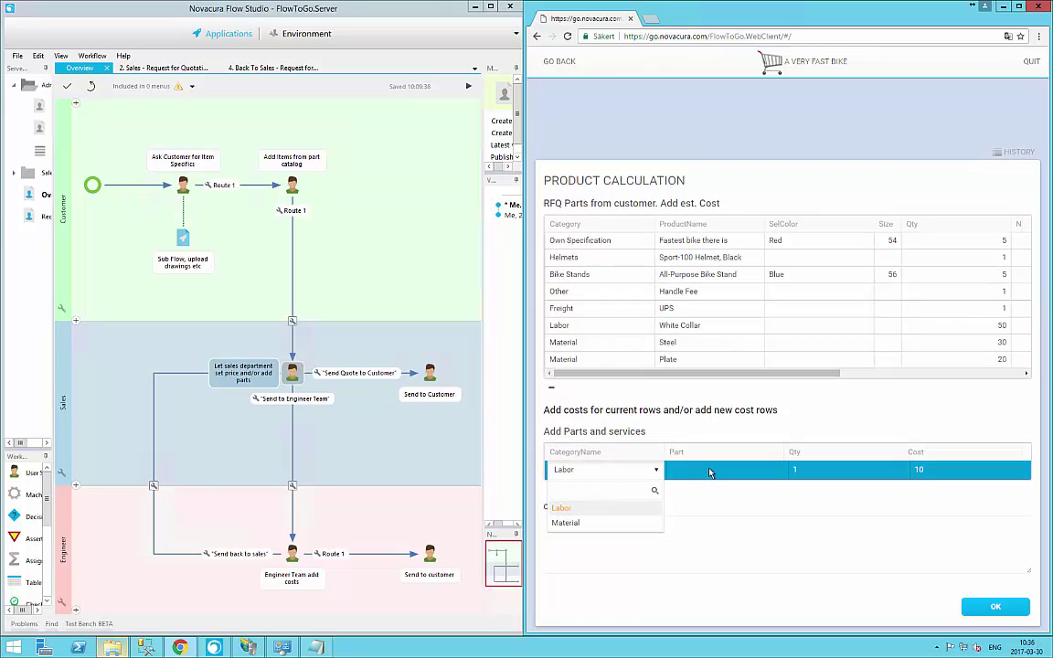
click(656, 470)
click(604, 470)
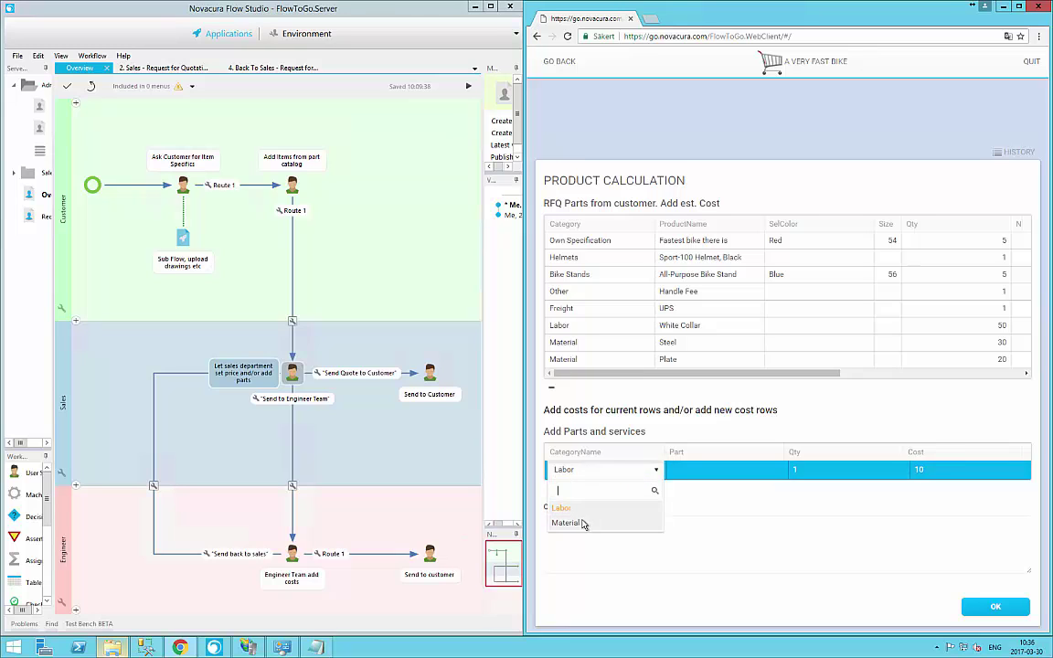
click(576, 522)
click(693, 470)
click(682, 523)
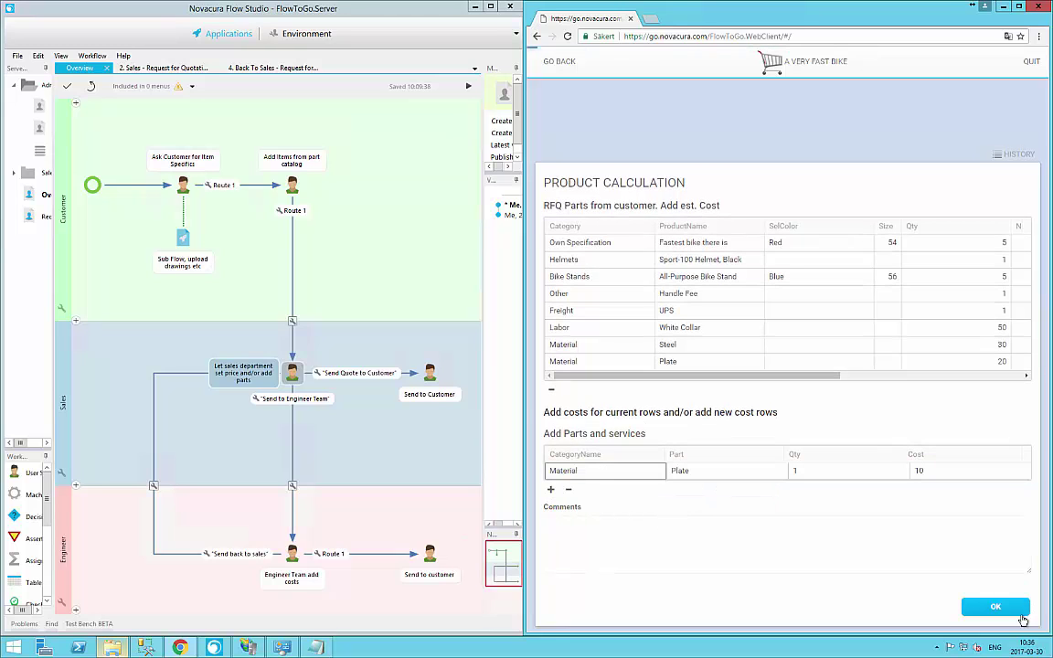
Submit the sales product calculation and send the quotation to the customer
click(983, 607)
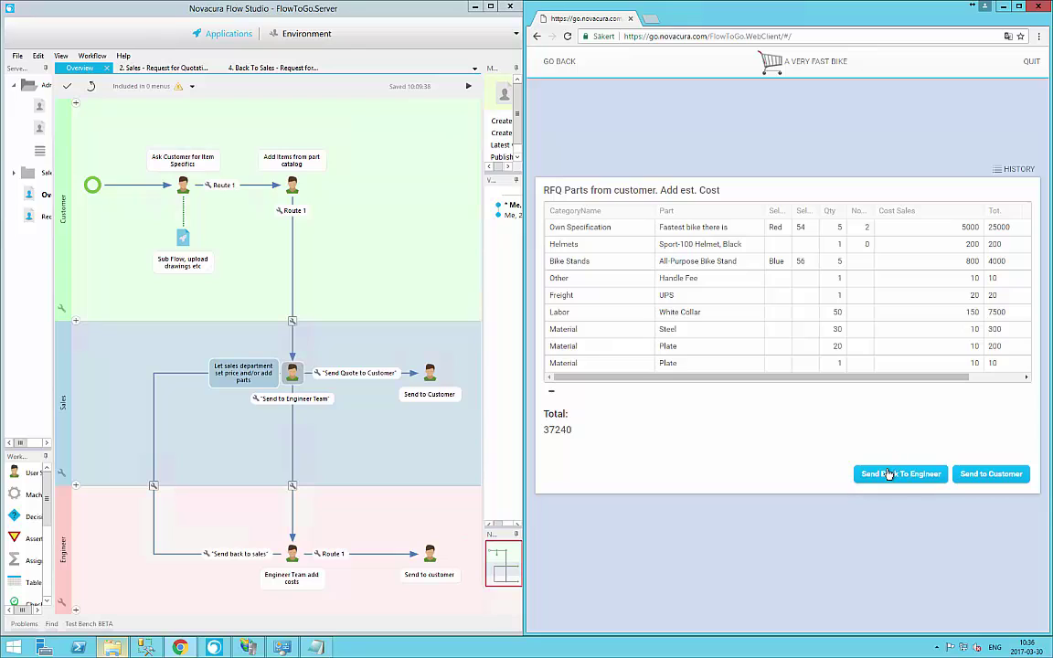
click(888, 475)
click(995, 477)
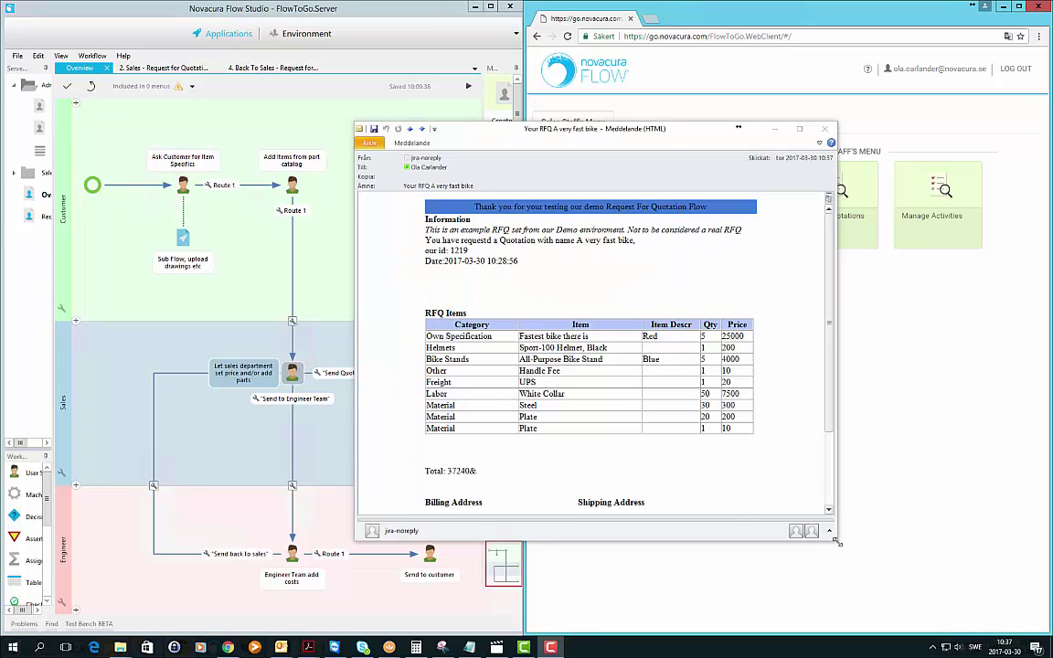
Enlarge the quotation e-mail sent to the customer and review its priced RFQ items and total
drag(849, 544, 880, 577)
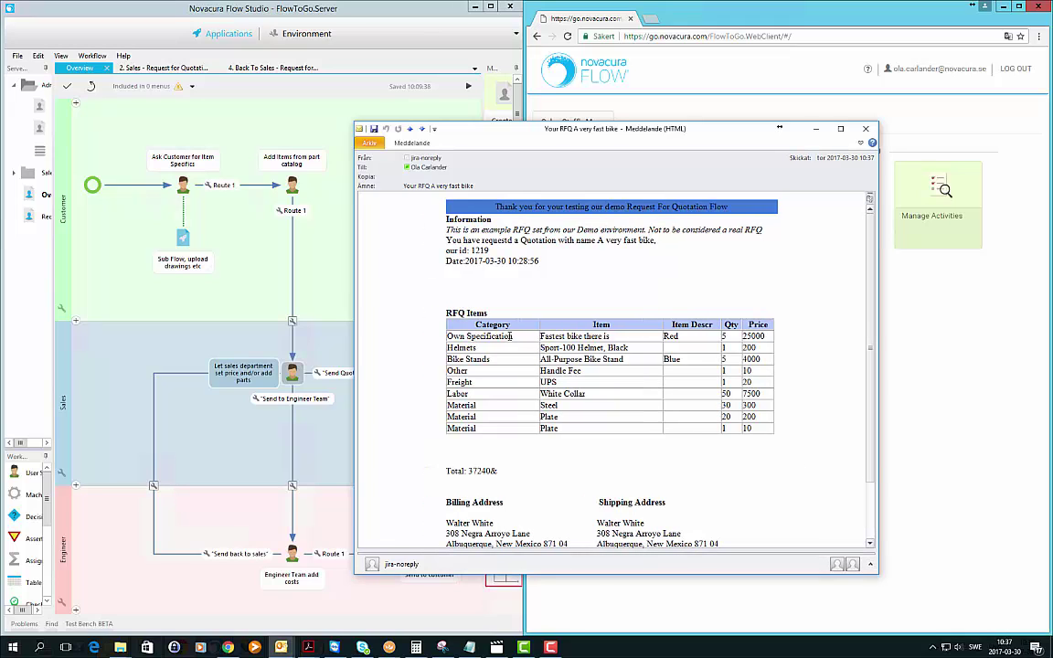